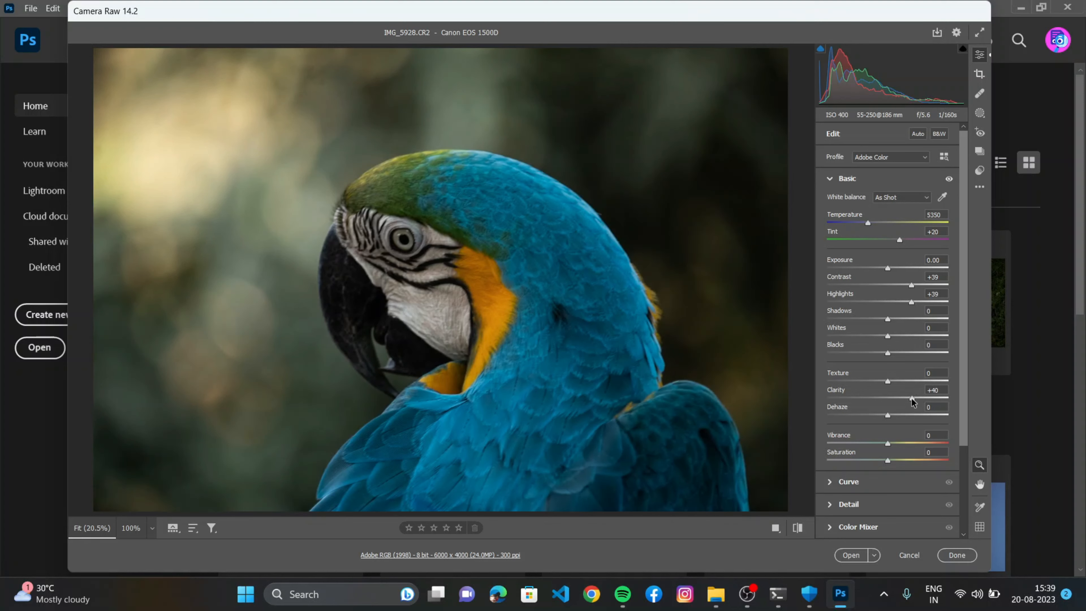
Set the photo's Texture to +24, Clarity to +33 and white balance temperature to 5900
left_click_drag(910, 398, 901, 380)
left_click(936, 221)
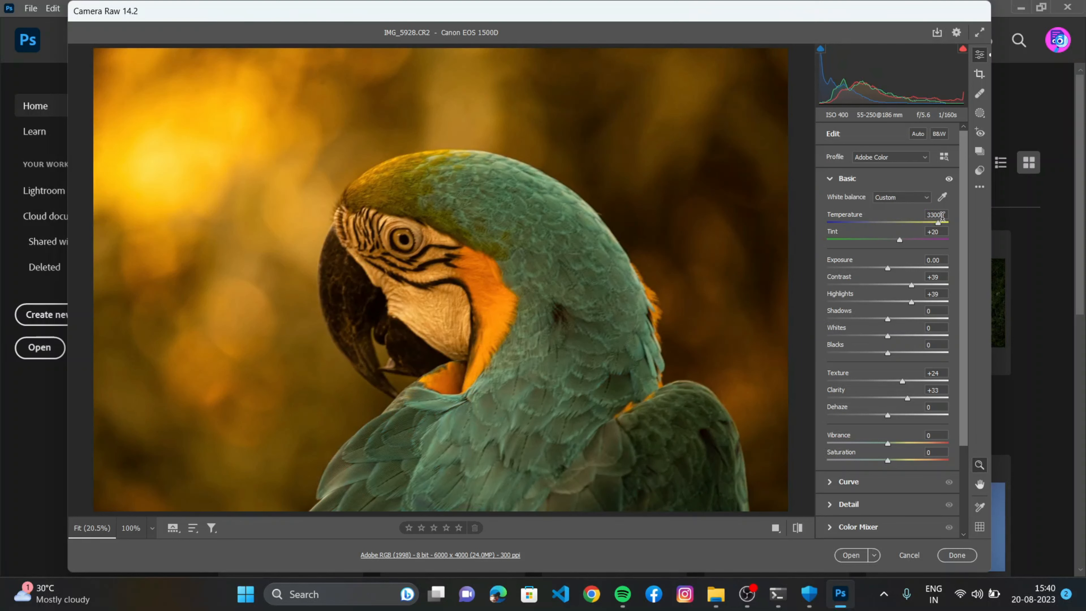
left_click(941, 215)
type("6450")
key("Tab")
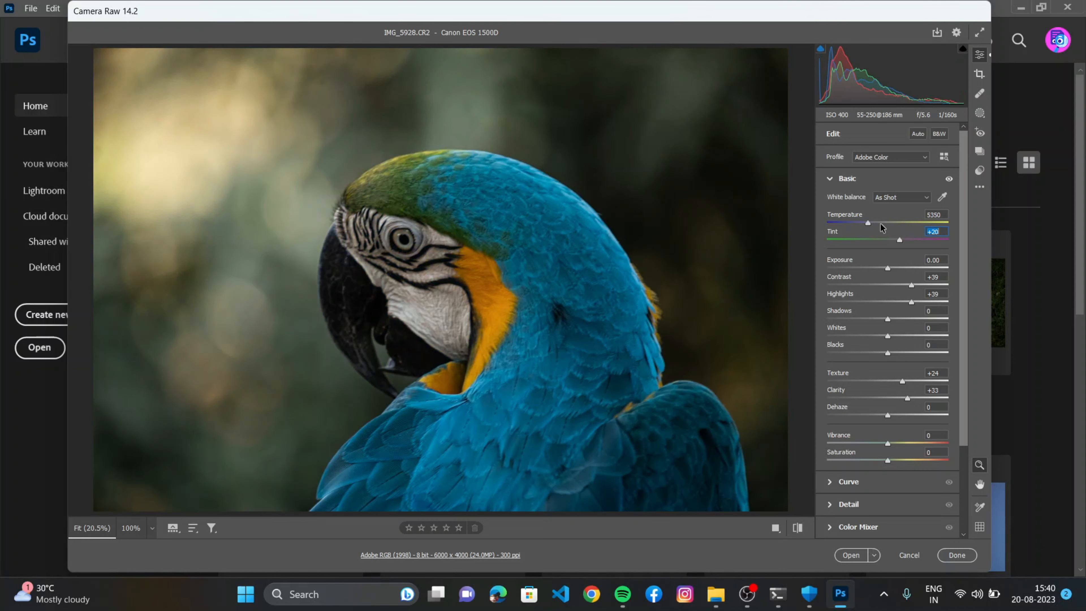
left_click_drag(880, 223, 872, 223)
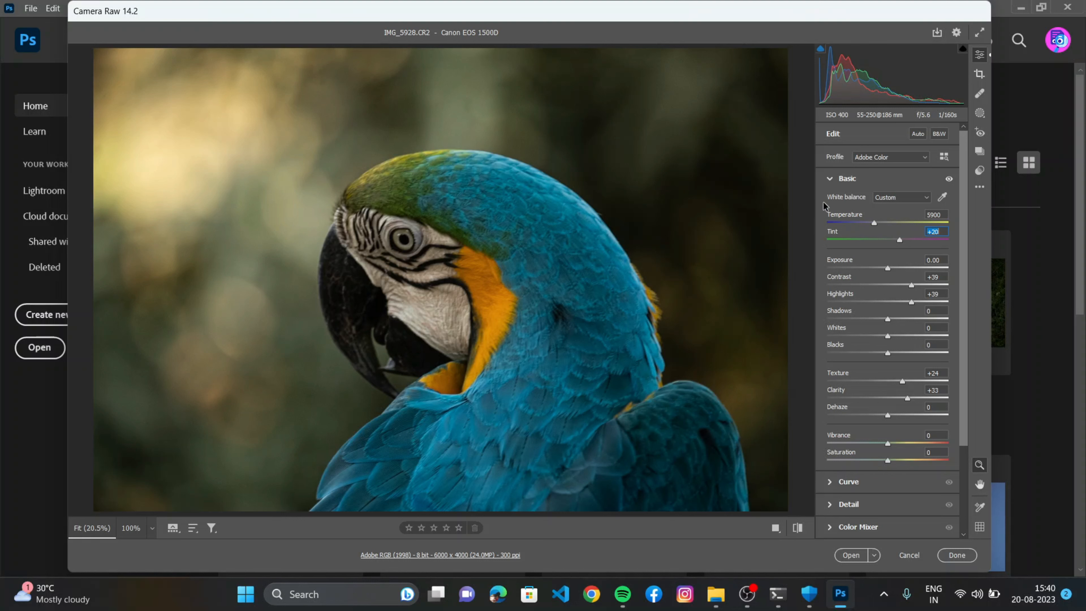
Set Sharpening to 52 in the Detail settings and check the parrot's eye area up close
left_click(832, 183)
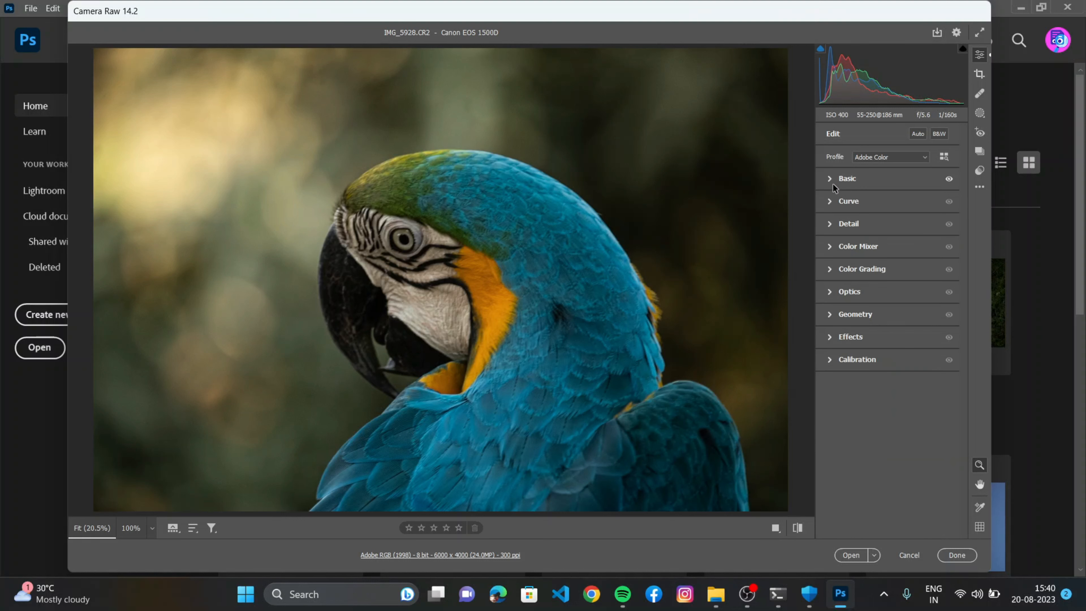
left_click(829, 201)
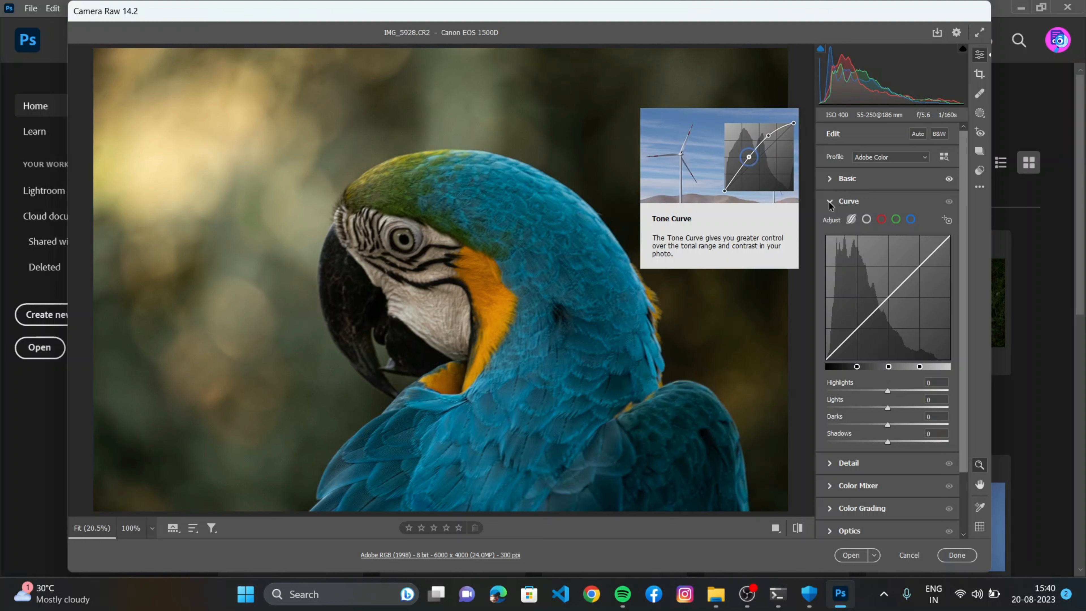
left_click(832, 202)
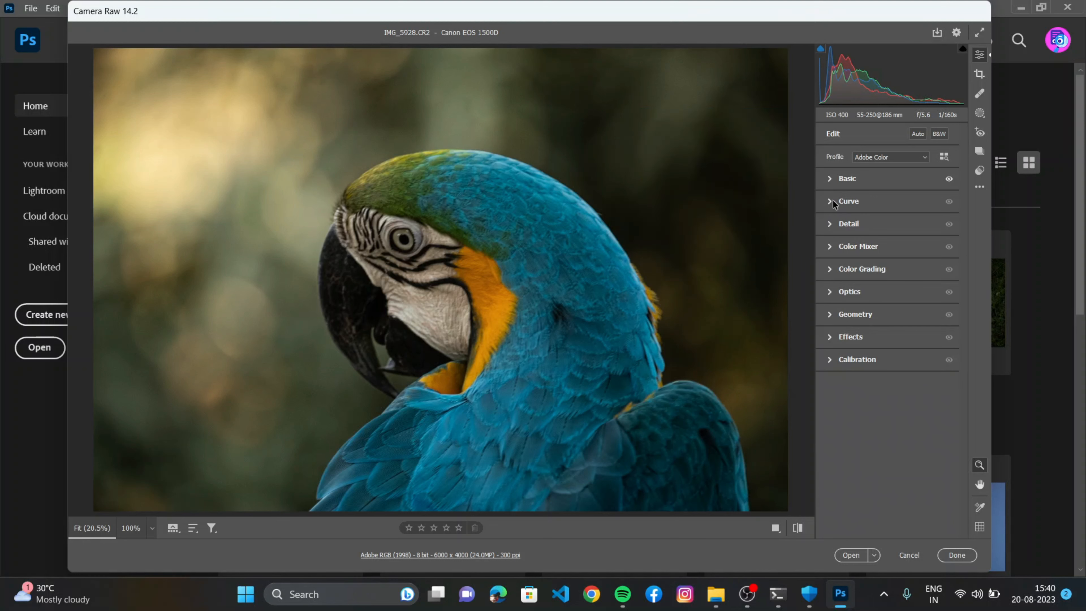
left_click(836, 224)
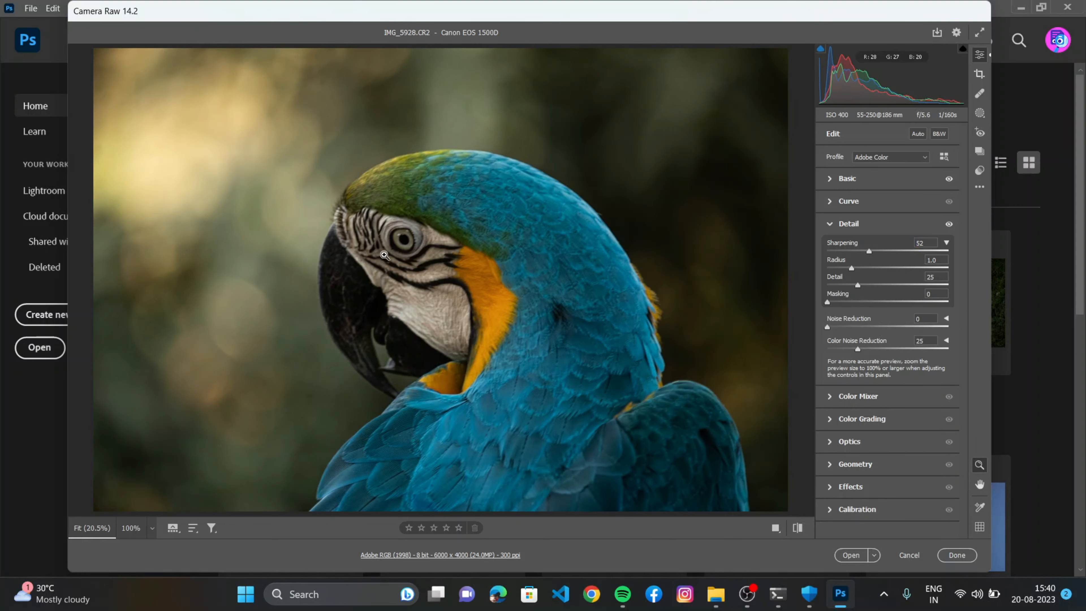
left_click_drag(382, 254, 480, 353)
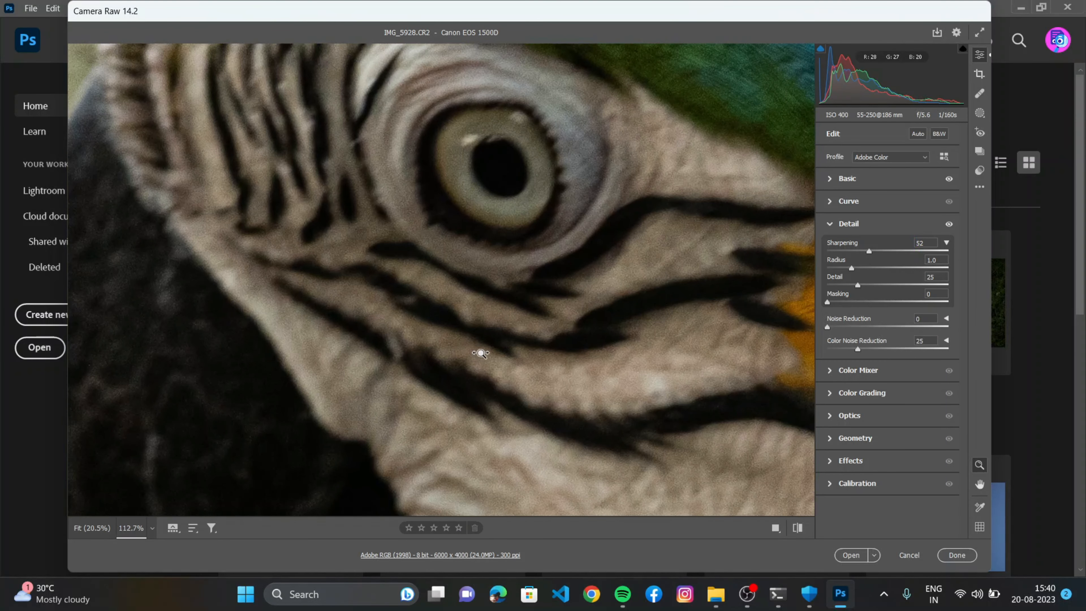
key("ctrl+0")
key("ctrl+minus")
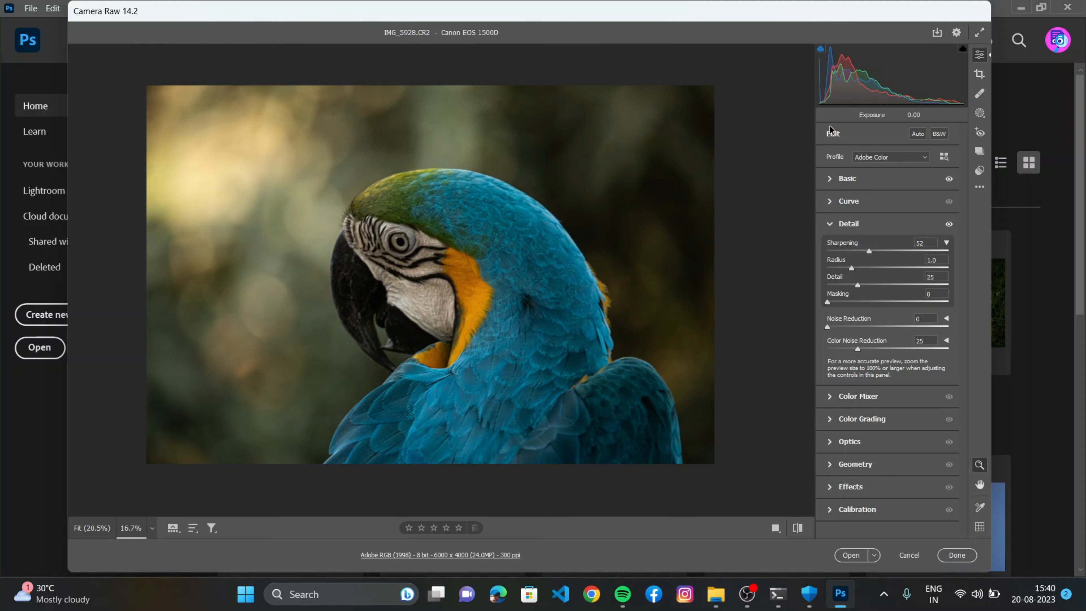
left_click(833, 230)
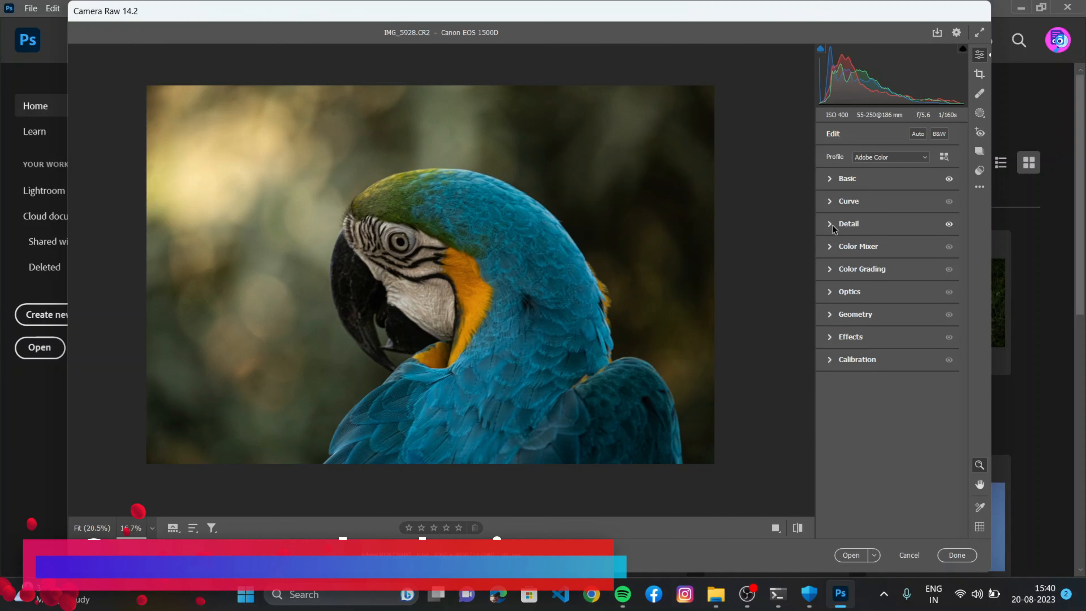
Create a Select Subject mask of the parrot and invert it to cover the background
left_click(980, 114)
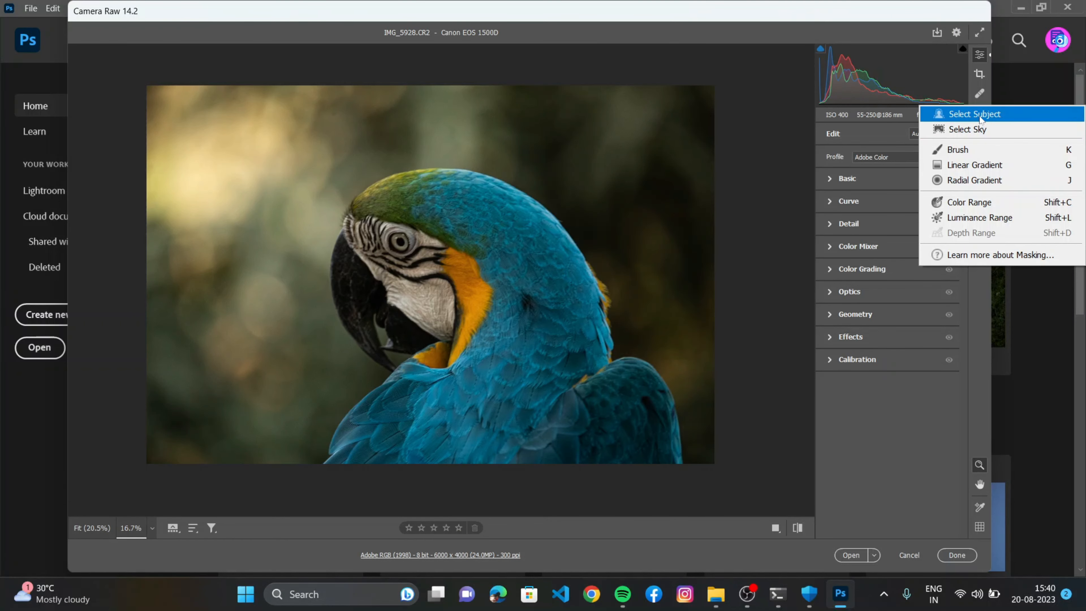
left_click(980, 116)
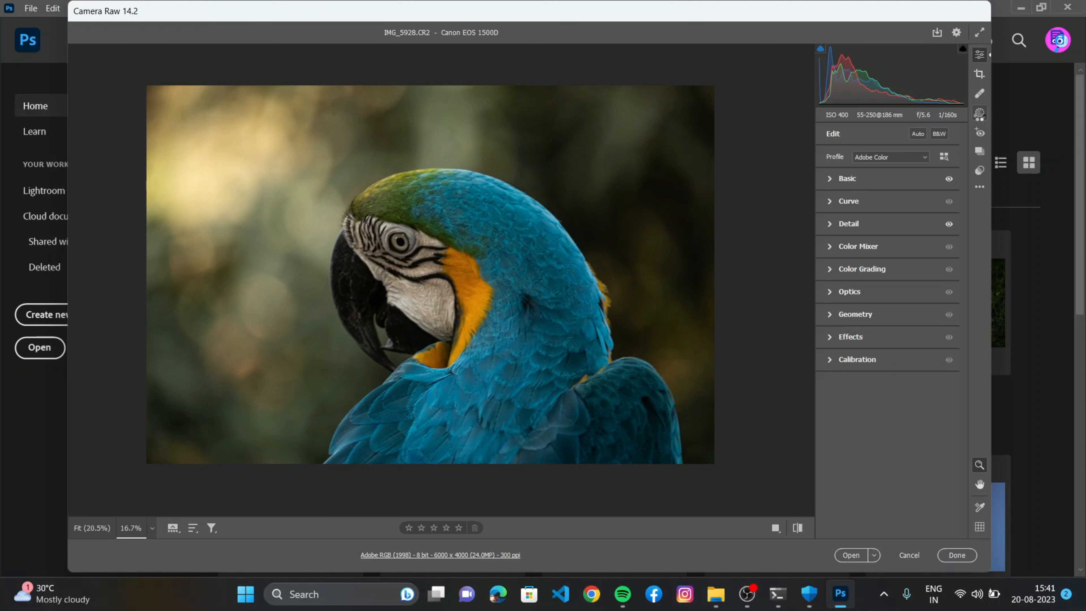
left_click(979, 113)
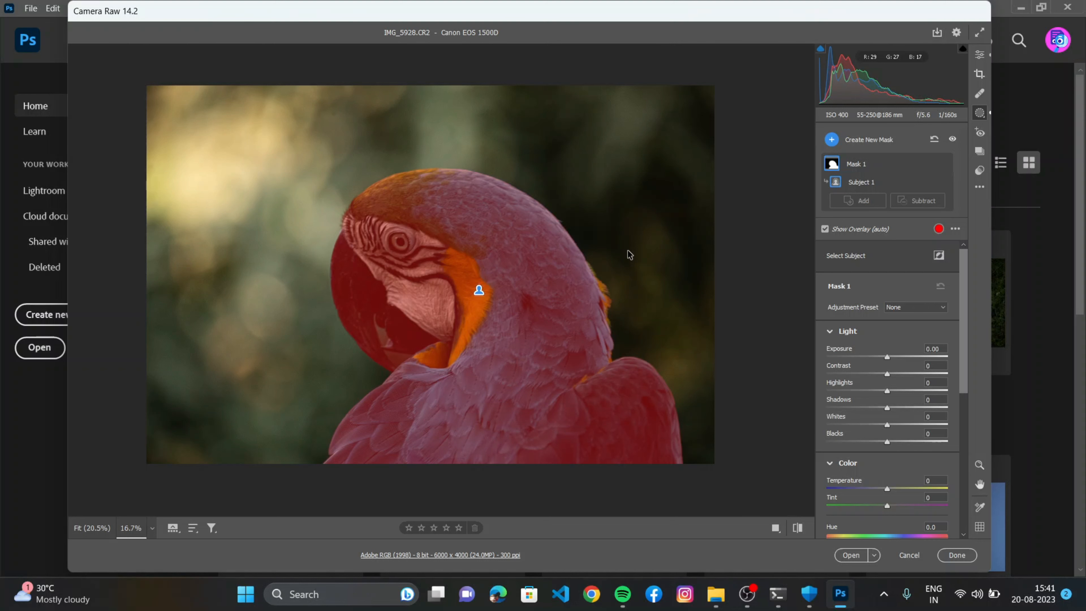
left_click(939, 257)
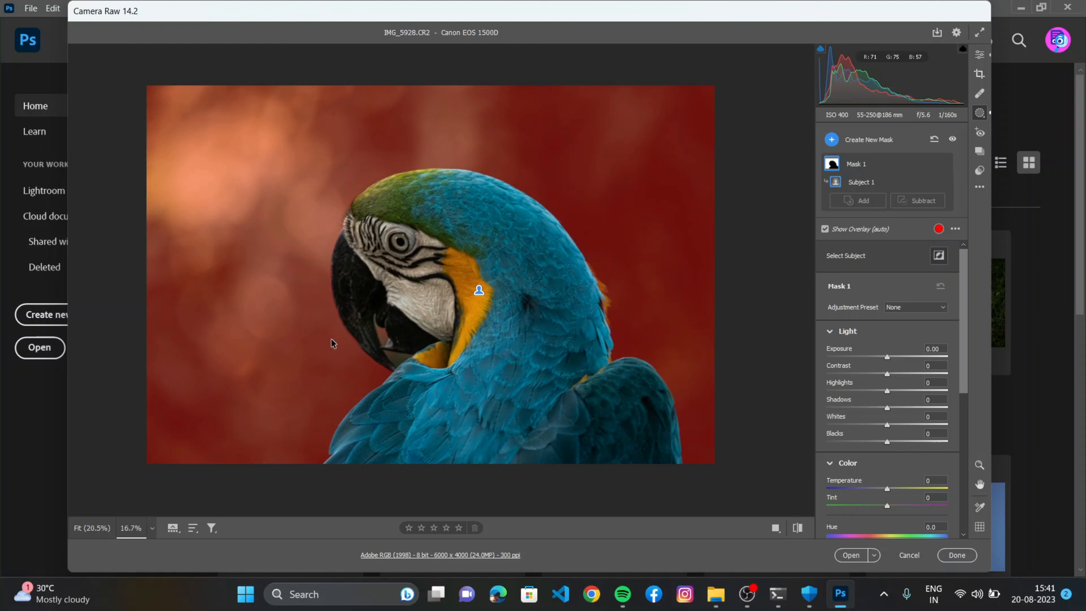
Set the background mask's Exposure to +1.10, Temperature to +50 and Tint to +49
left_click_drag(887, 357, 902, 355)
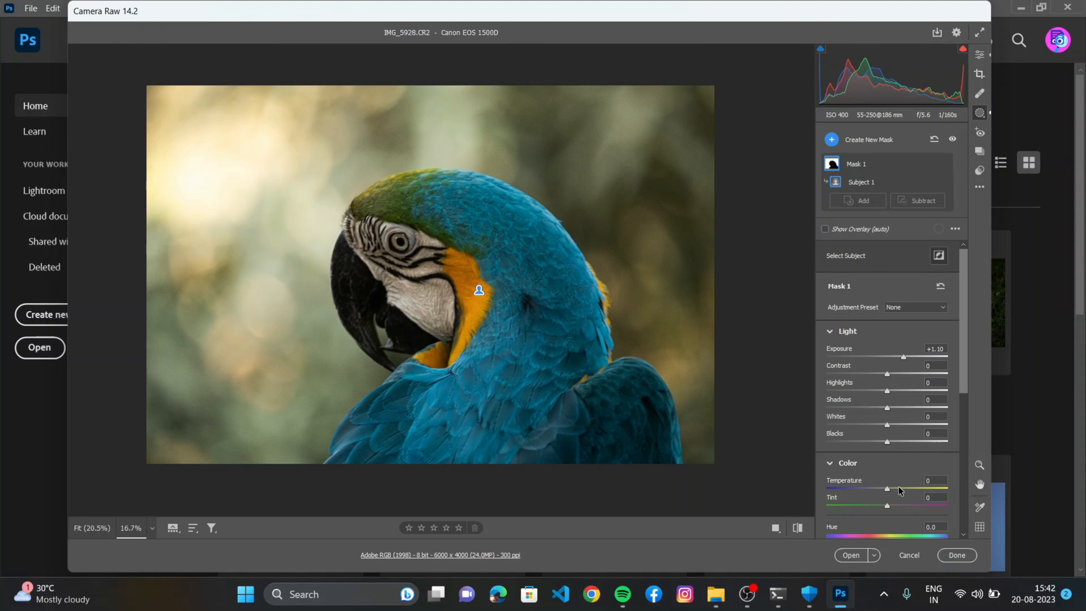
left_click_drag(898, 486, 917, 479)
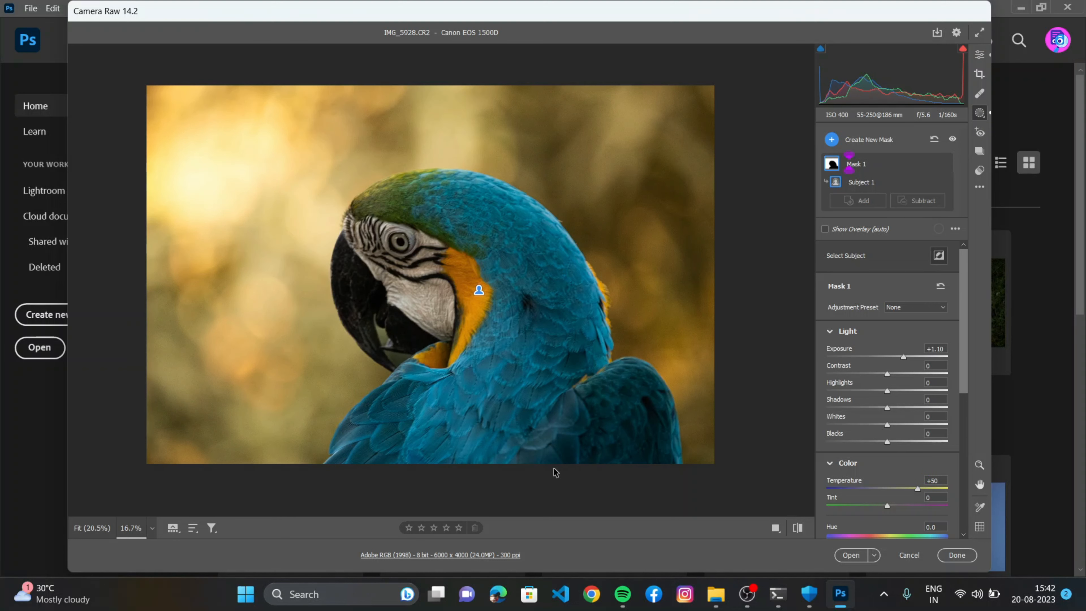
left_click(907, 505)
left_click_drag(906, 506, 927, 511)
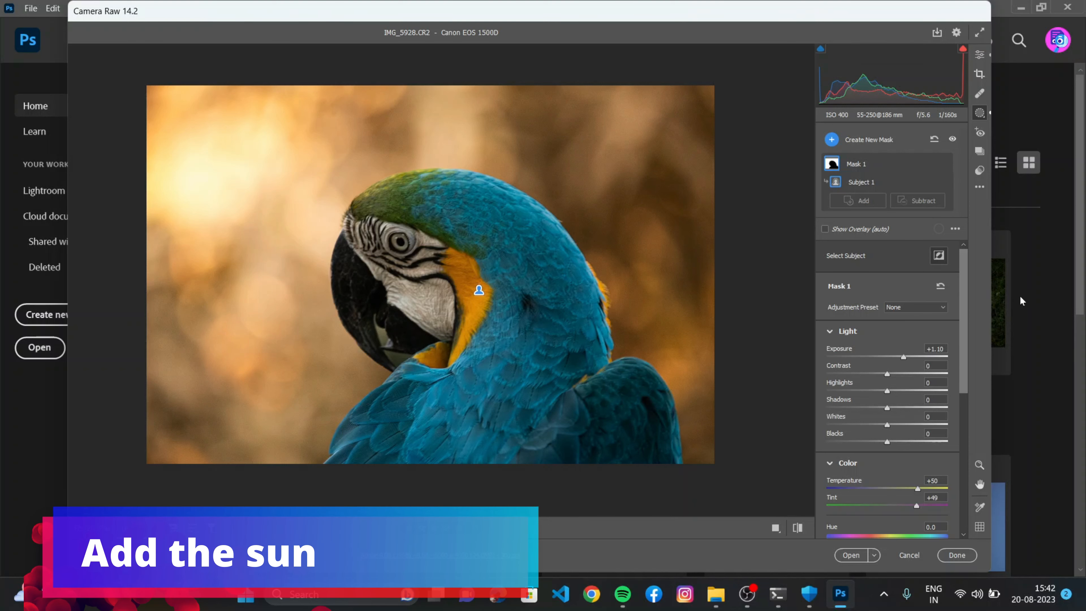
Add a brush mask on the bright spot in the photo's upper-left background, with Exposure +1.70 and a warmer temperature
left_click(983, 118)
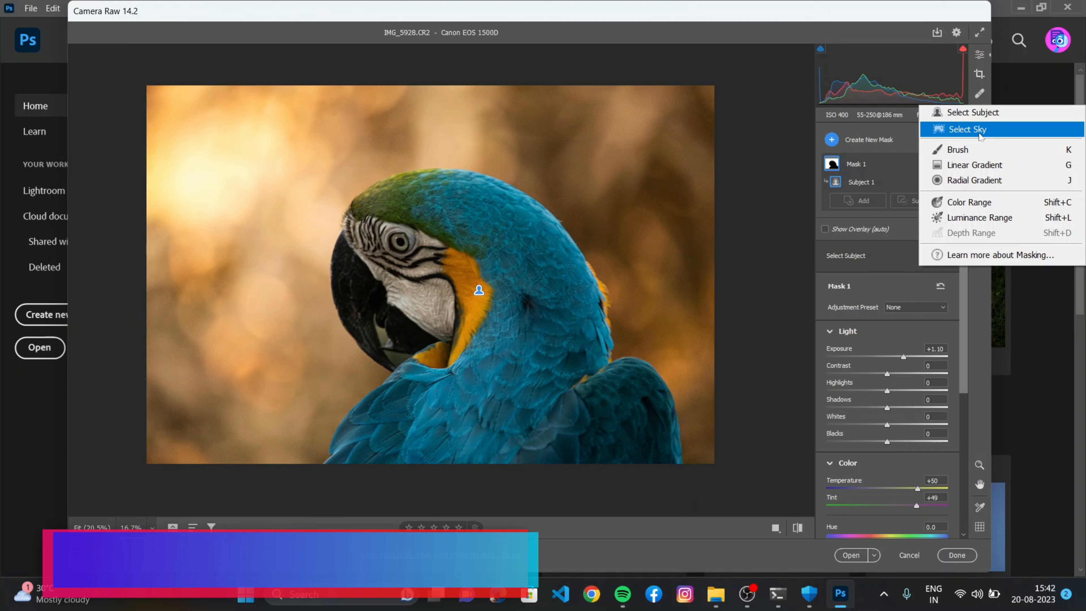
left_click(975, 150)
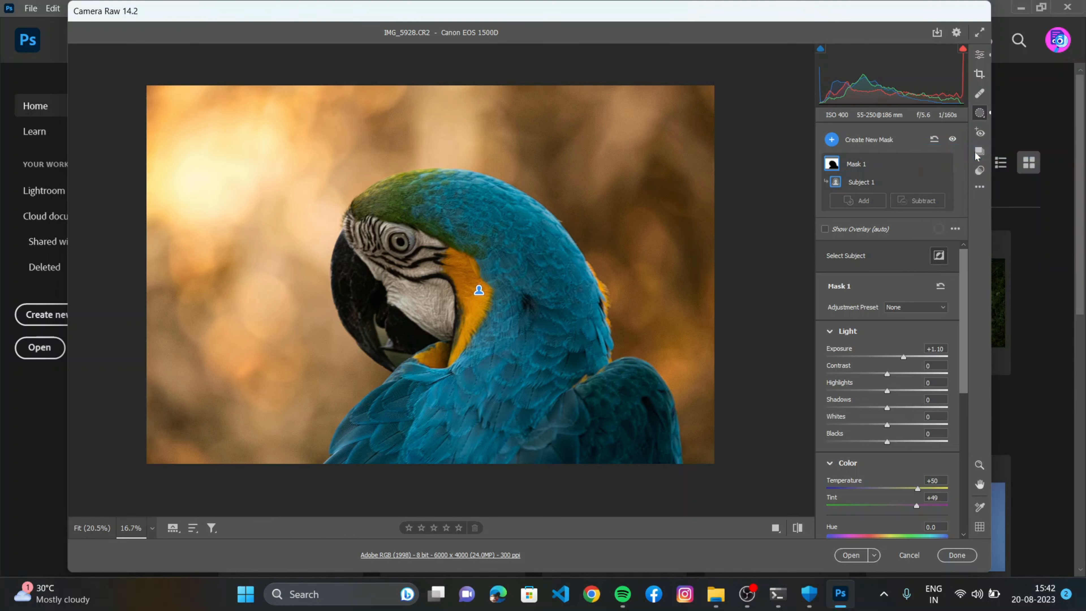
left_click(216, 183)
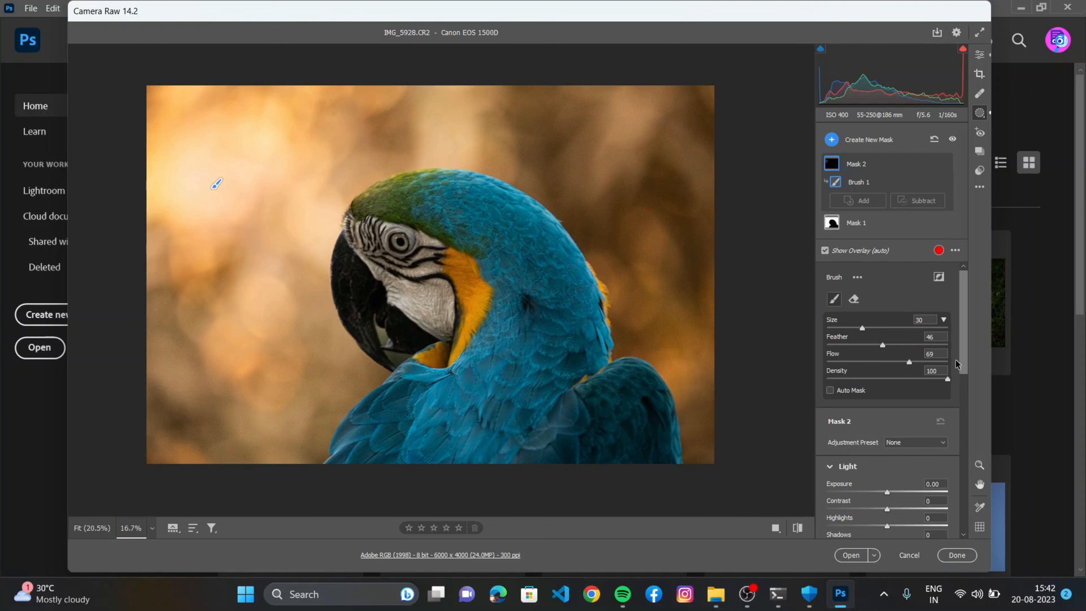
left_click_drag(962, 357, 964, 398)
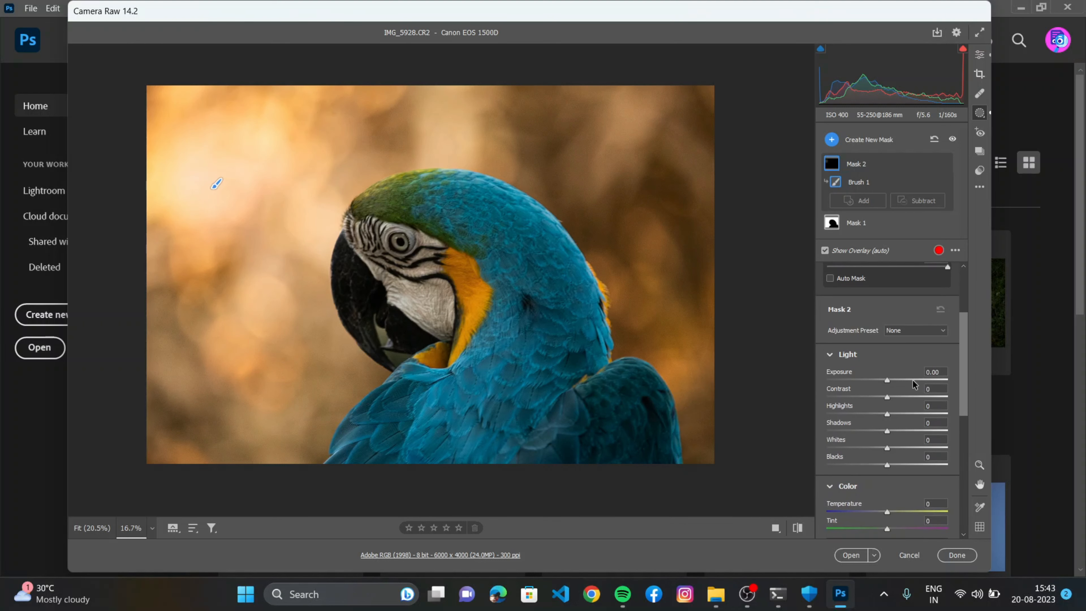
left_click(913, 380)
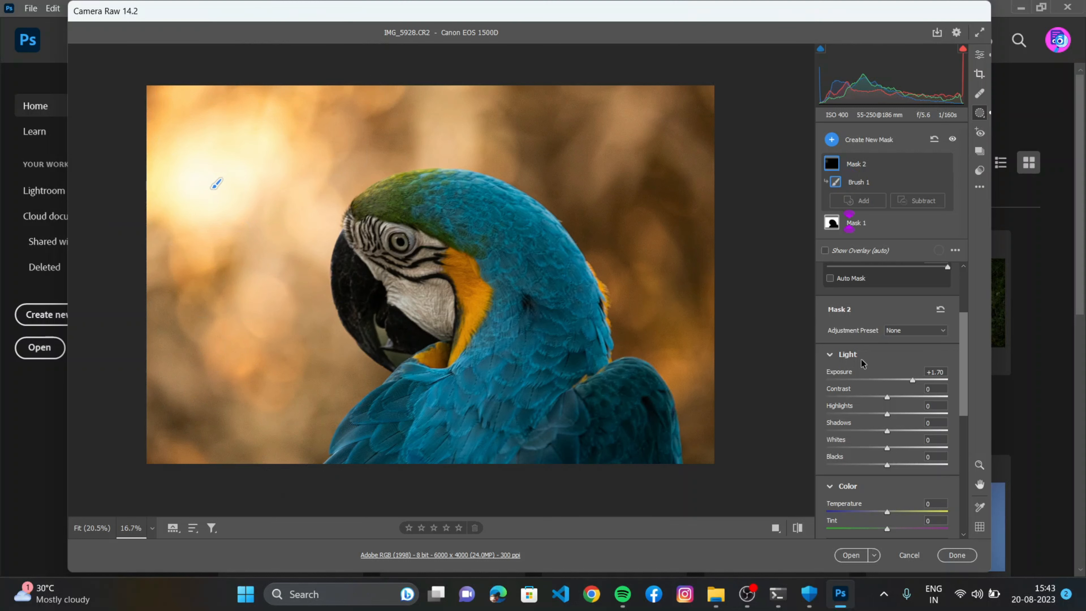
left_click(926, 387)
left_click(928, 511)
left_click_drag(928, 511, 962, 516)
Set the inverted subject mask's Contrast to +54 and Tint to +100
left_click(854, 223)
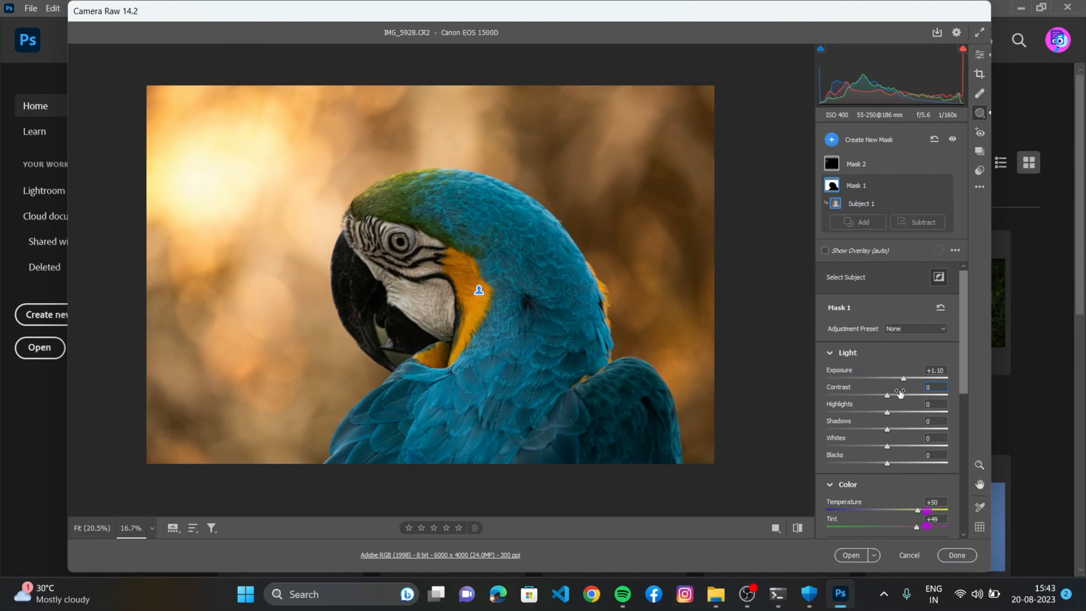
left_click_drag(902, 392, 920, 400)
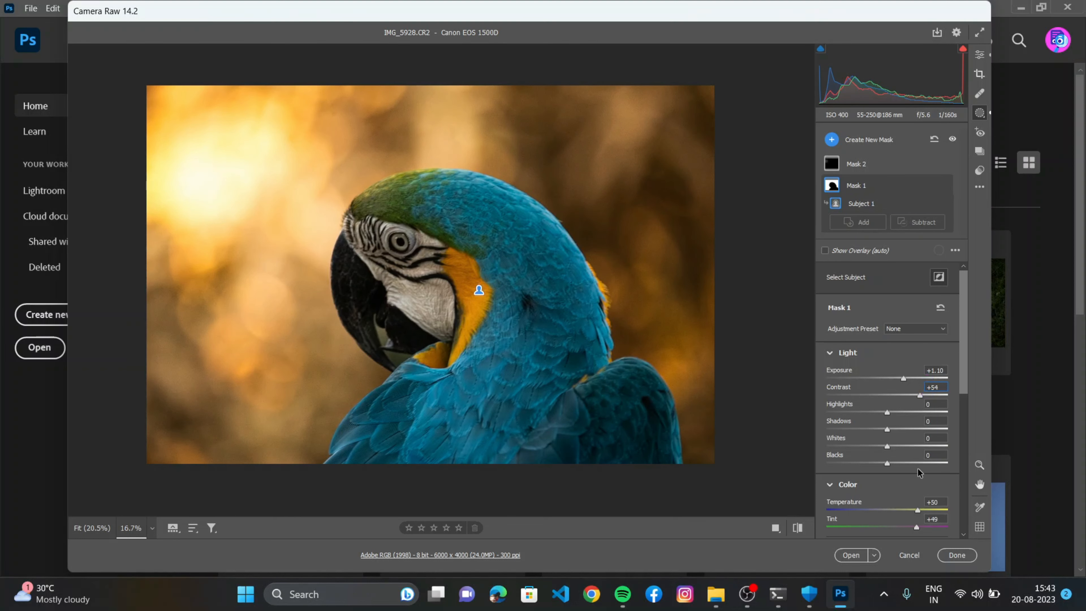
left_click_drag(928, 532, 936, 531)
left_click_drag(944, 533, 946, 533)
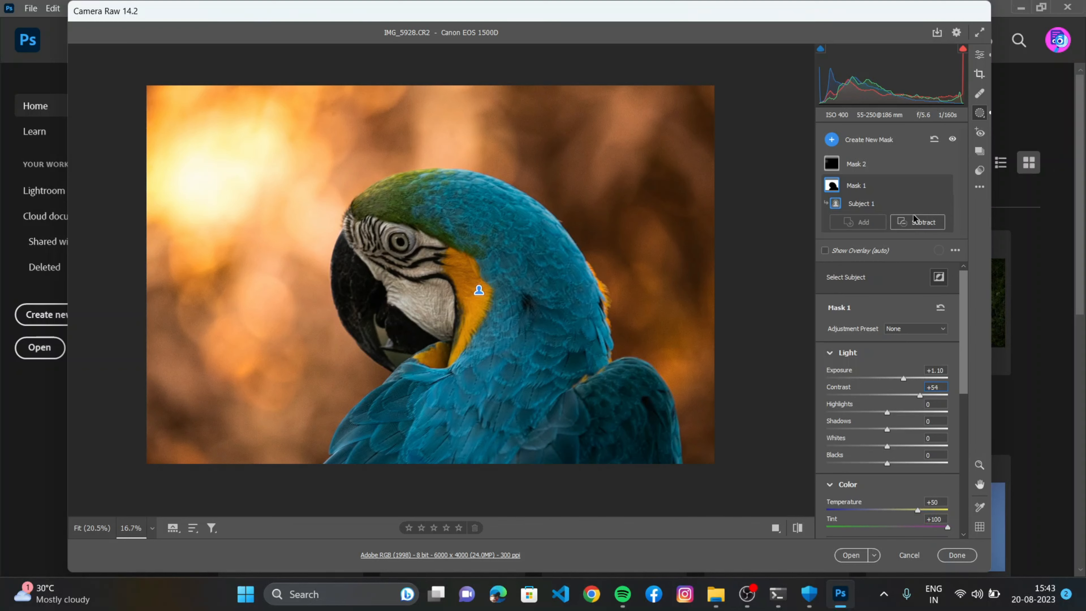
left_click(850, 170)
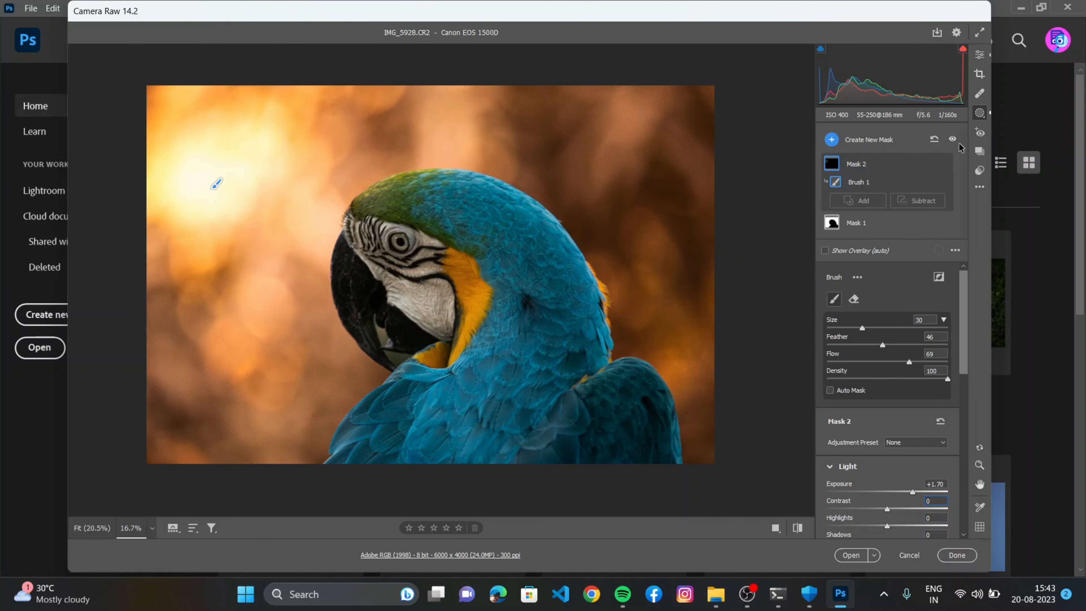
Add a diagonal linear gradient mask from the photo's upper-right corner toward the parrot, with Exposure -1.15, and shift it slightly inward
left_click(983, 117)
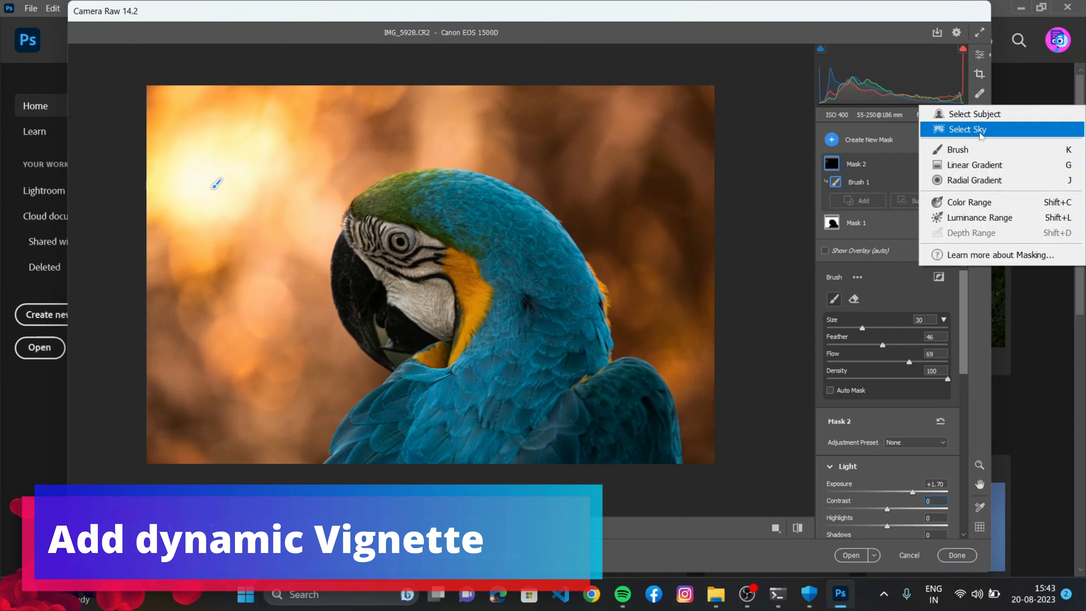
left_click(978, 168)
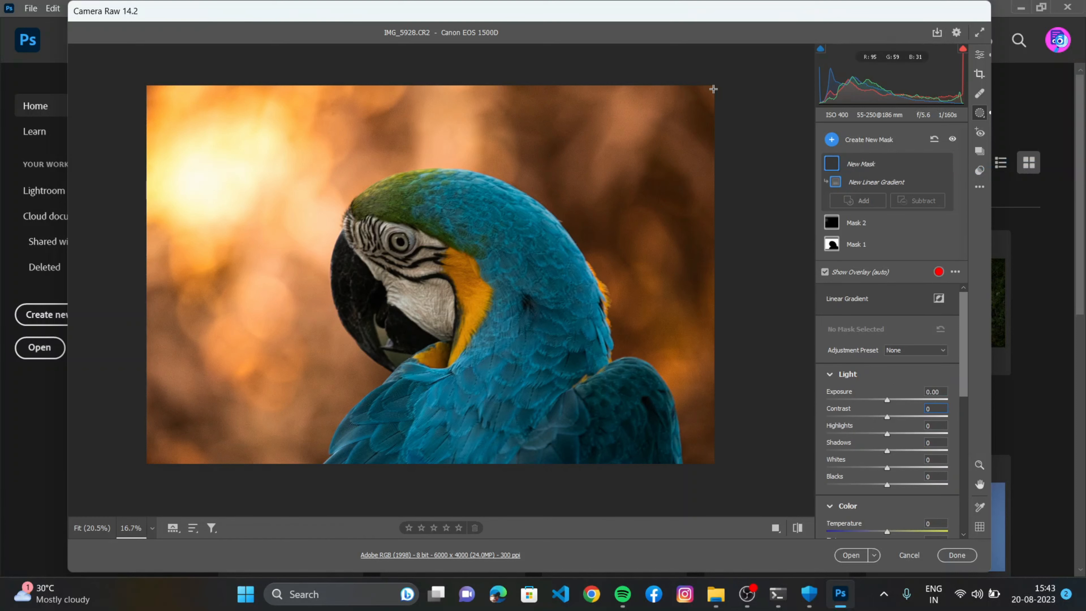
left_click_drag(713, 88, 555, 247)
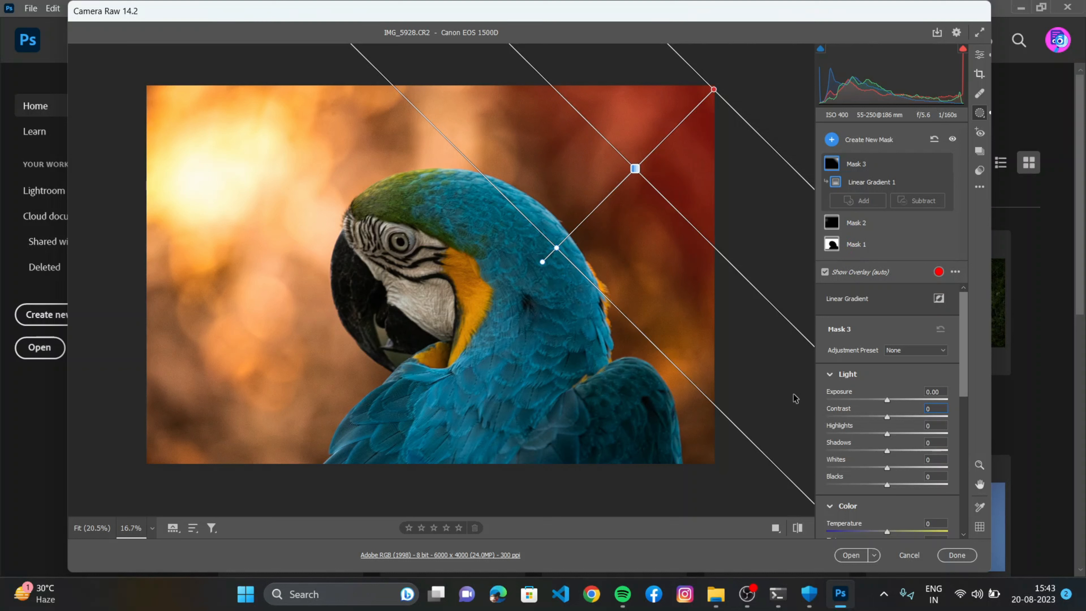
left_click_drag(884, 392, 869, 395)
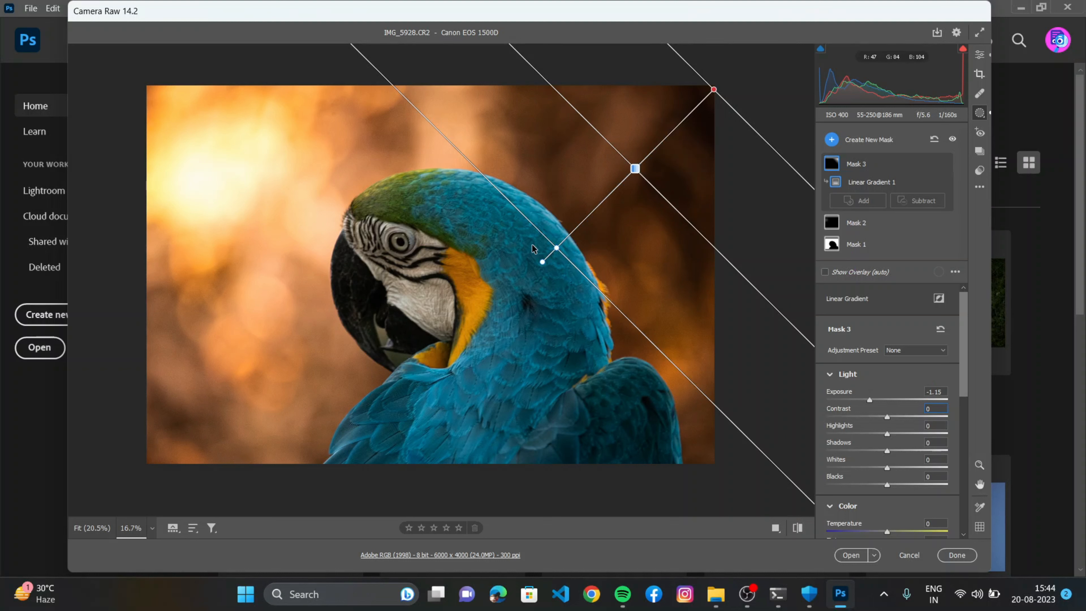
left_click_drag(635, 172, 612, 176)
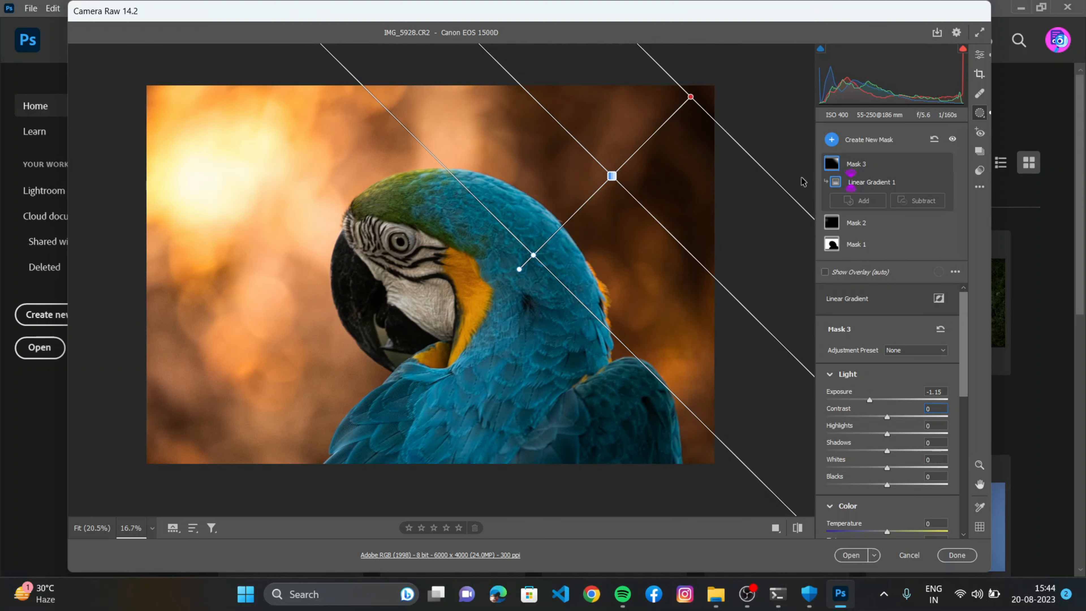
Add a second linear gradient to Mask 3 from the photo's lower-left corner and move it down toward that corner
left_click(857, 200)
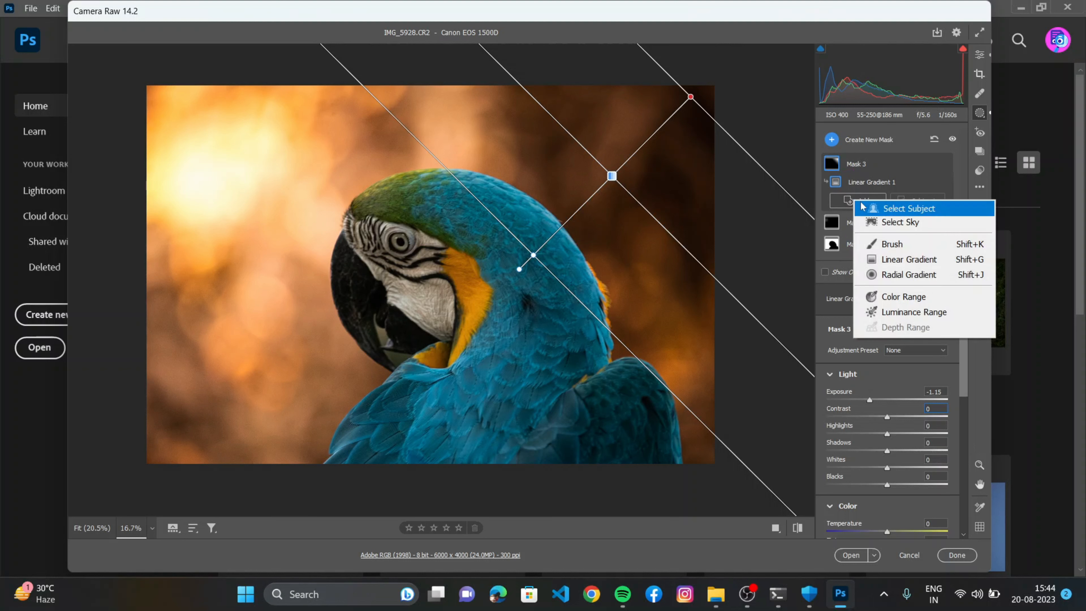
left_click(911, 259)
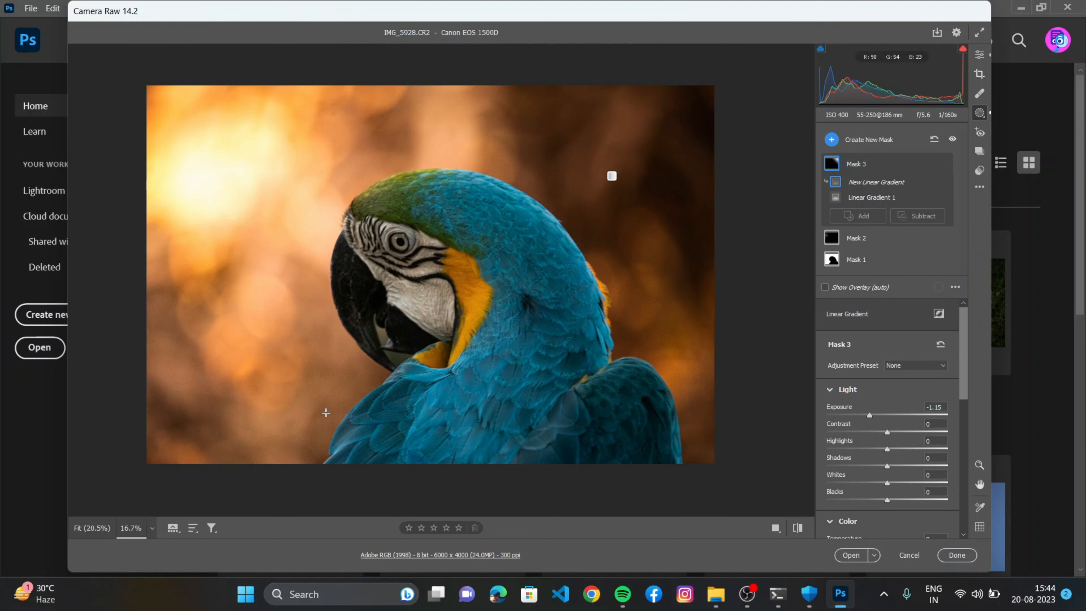
left_click_drag(180, 463, 467, 209)
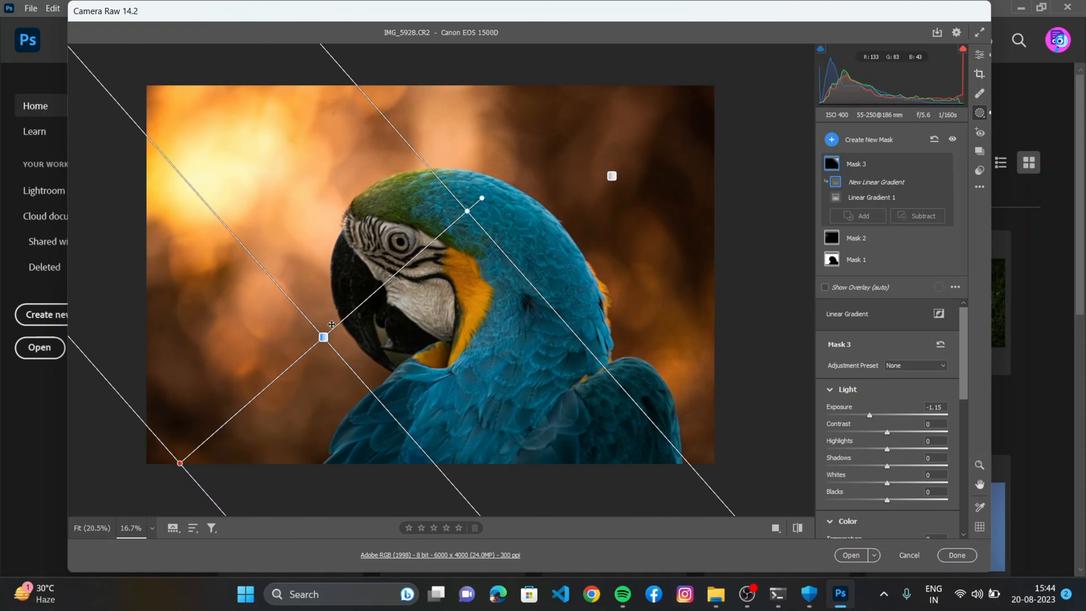
left_click_drag(324, 336, 310, 409)
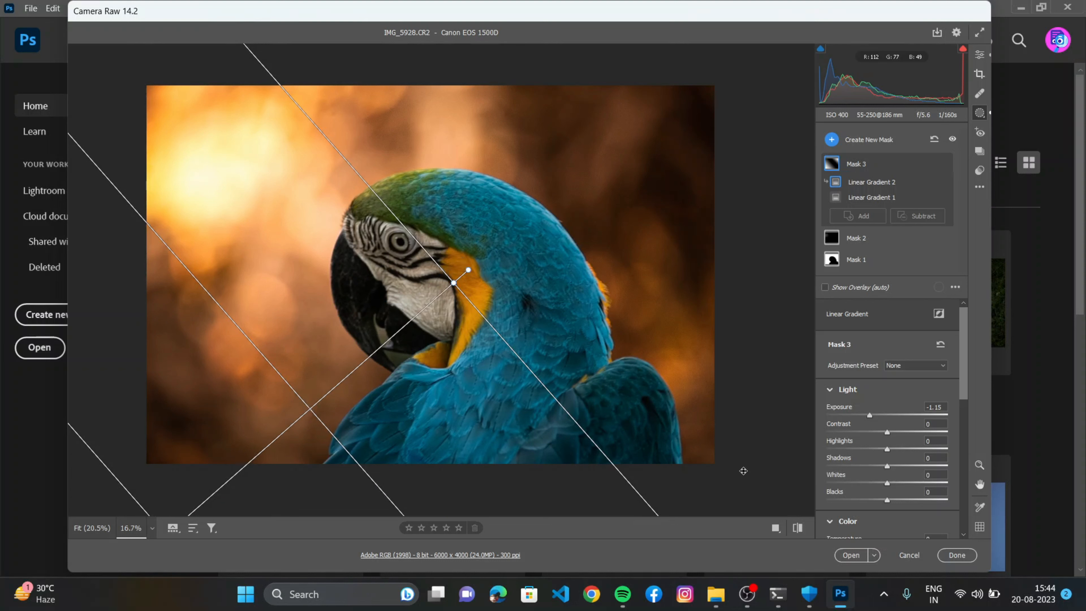
Soften Mask 3's linear gradients by setting Exposure to -0.40 and Contrast to +30
left_click_drag(872, 416, 875, 416)
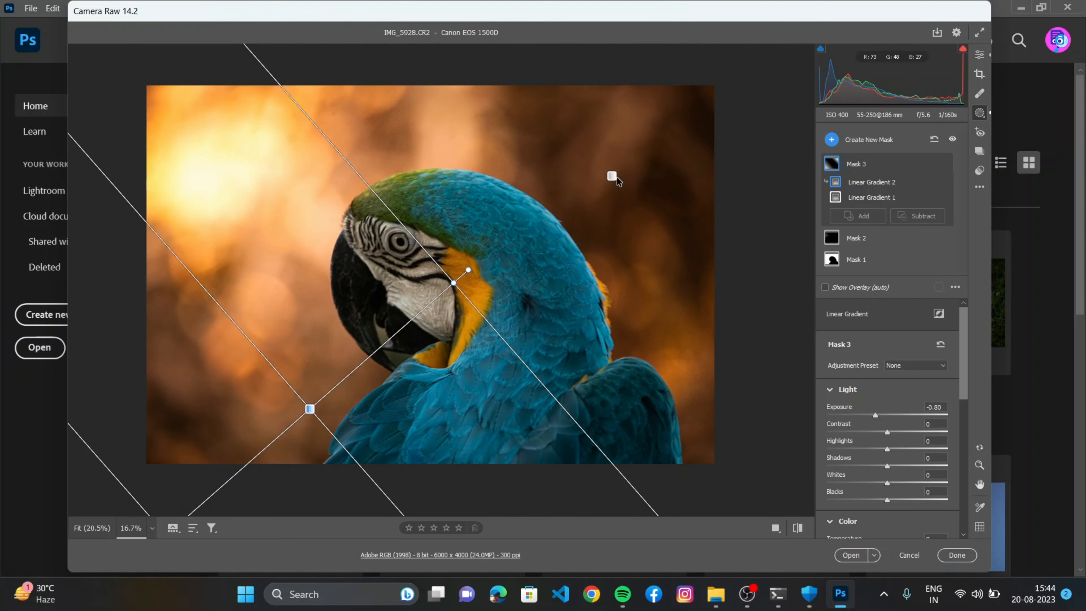
left_click(612, 176)
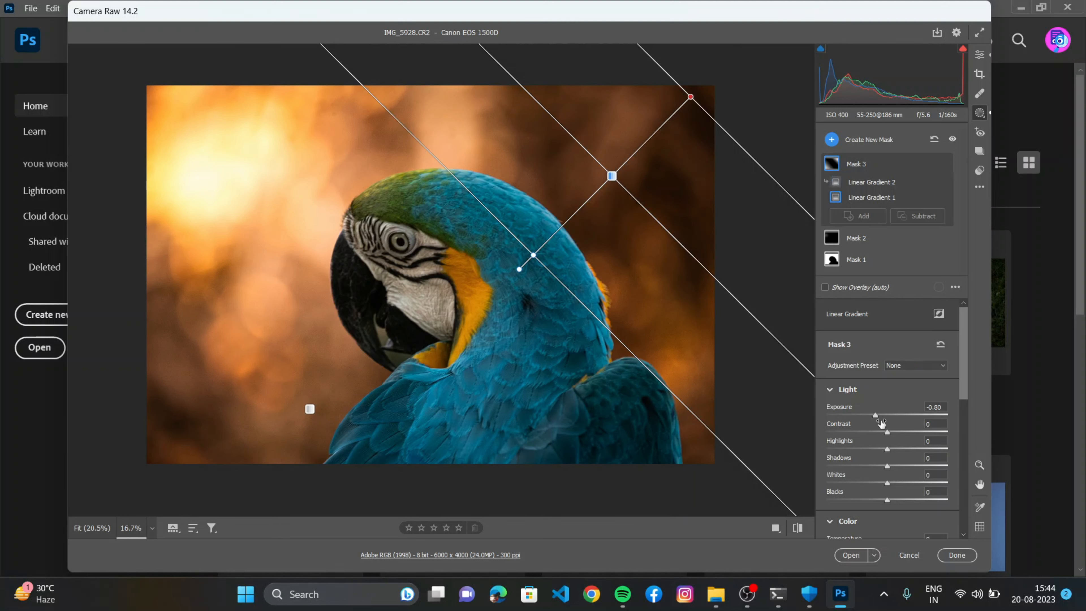
left_click(880, 416)
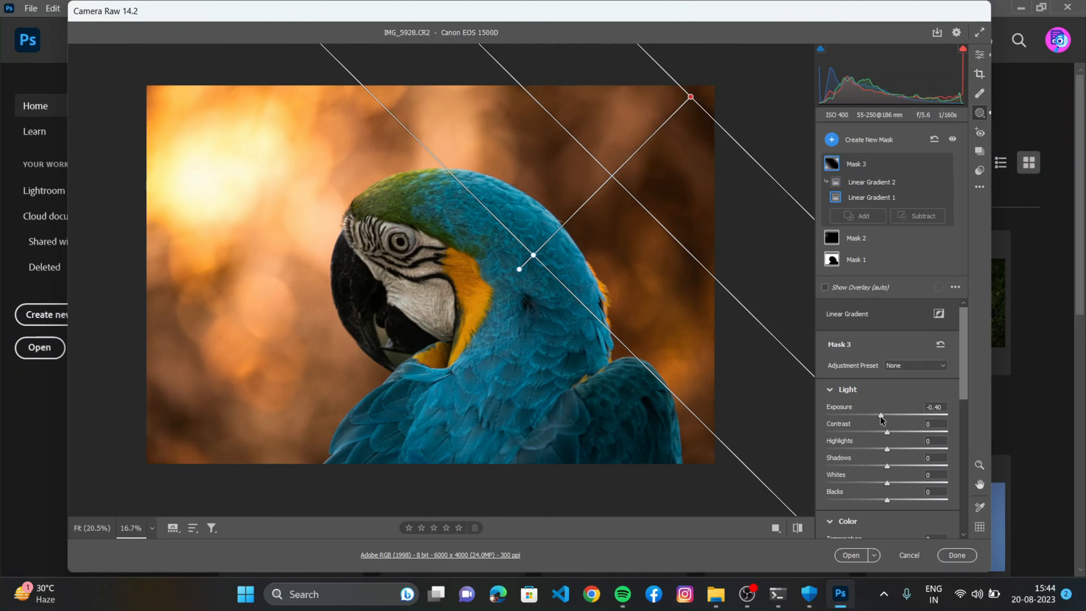
left_click(899, 432)
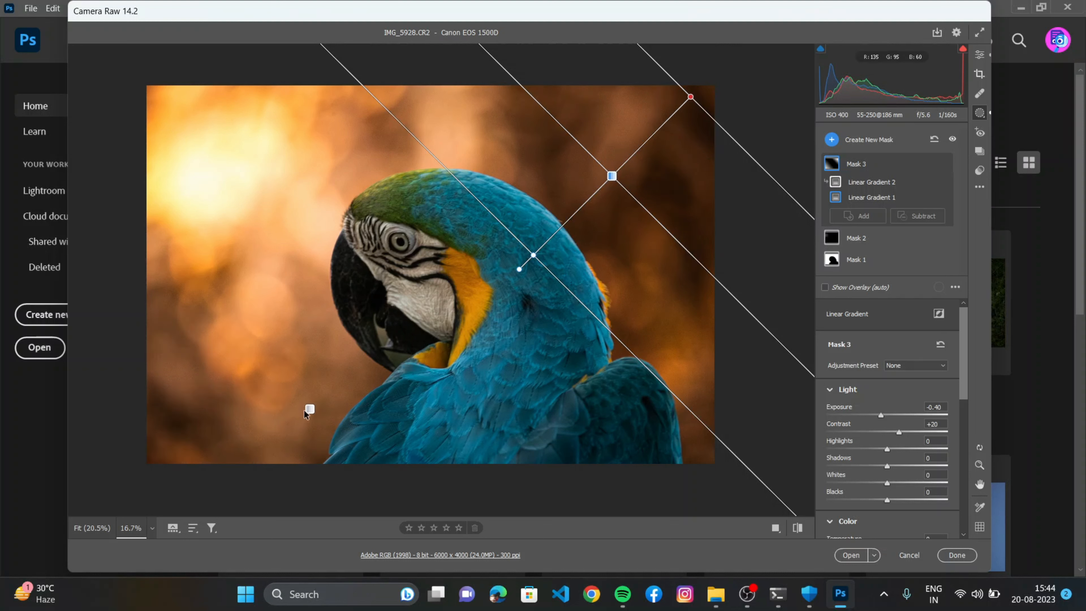
left_click(308, 410)
left_click(904, 432)
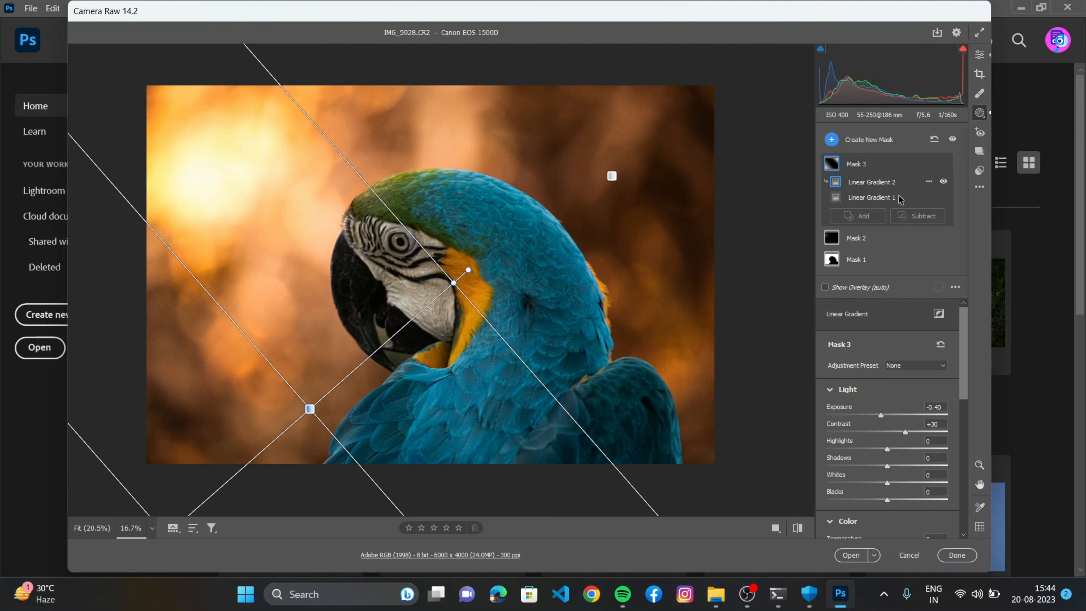
Select the background mask, Mask 1, and set its Blacks to -13
left_click(856, 259)
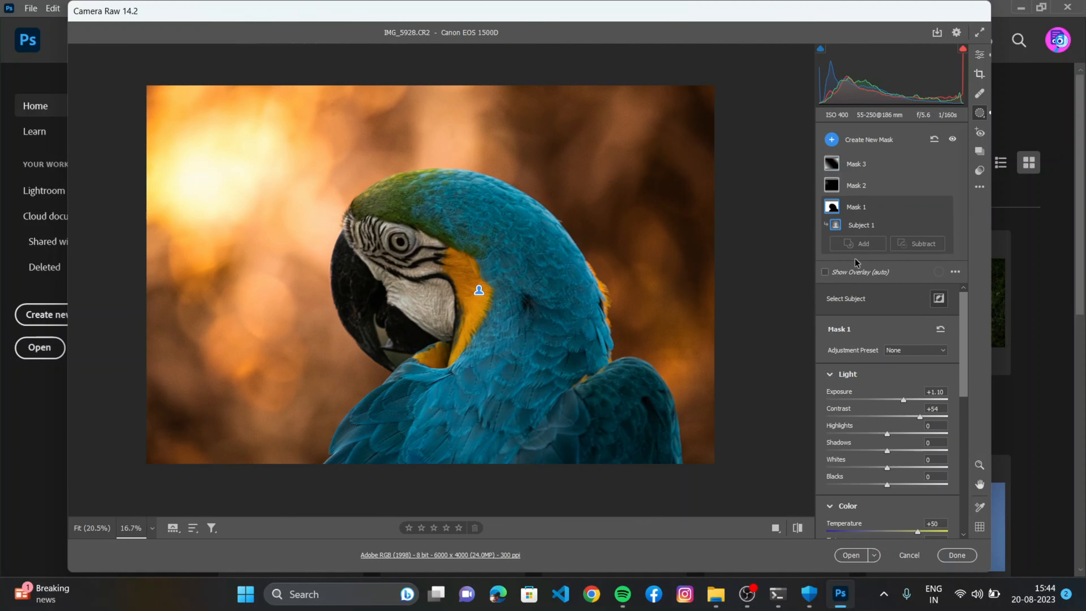
scroll(894, 416, "down", 3)
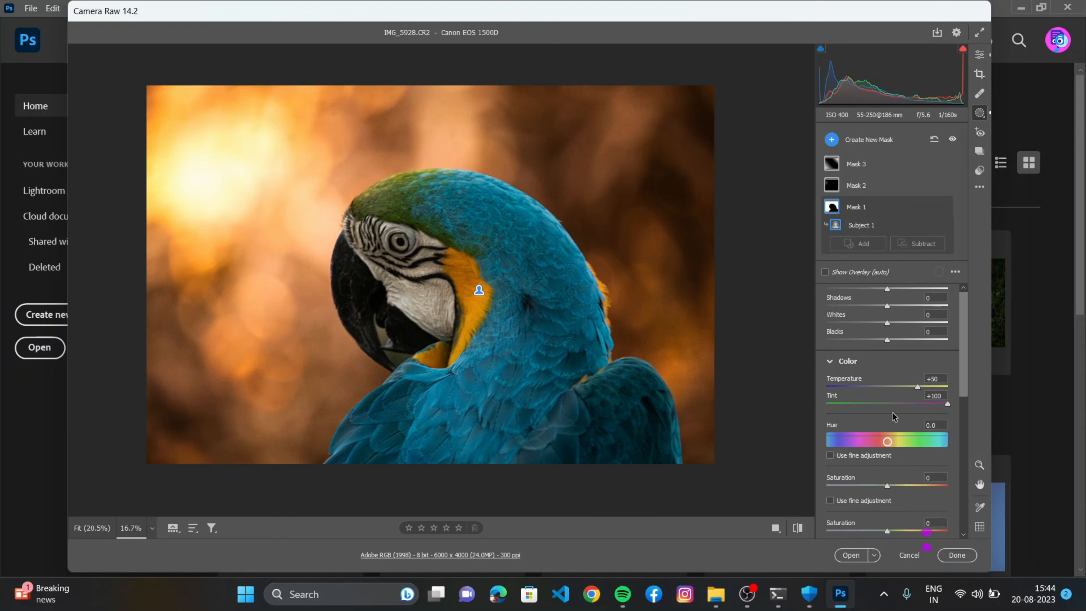
scroll(894, 415, "down", 1)
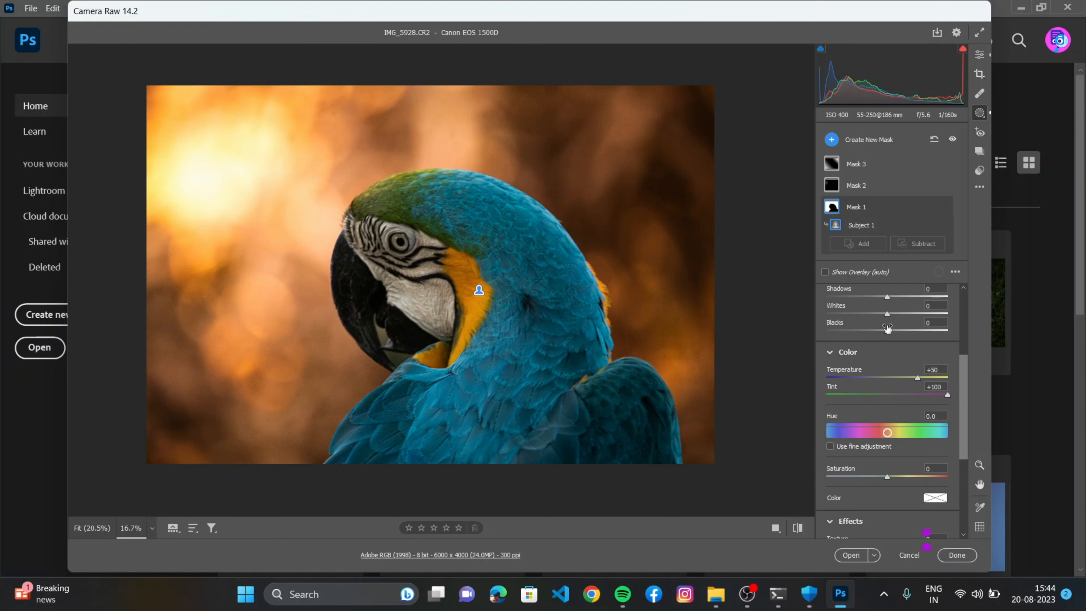
left_click_drag(887, 328, 879, 331)
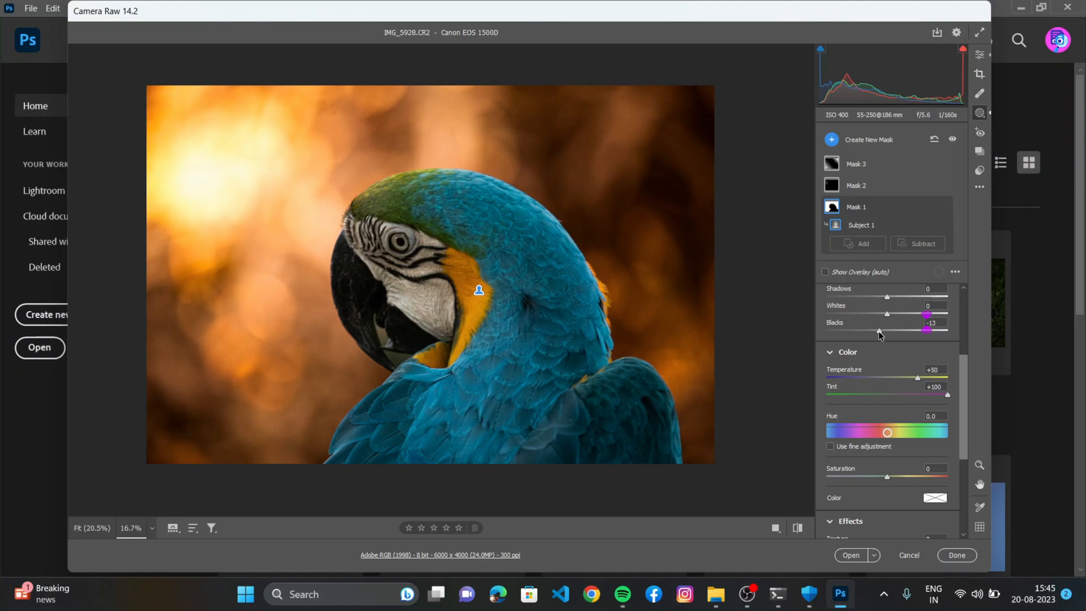
Smooth the masked background by setting Mask 1's Clarity to -100 and Texture to -64
scroll(902, 429, "down", 3)
scroll(902, 432, "down", 1)
left_click_drag(856, 482, 776, 485)
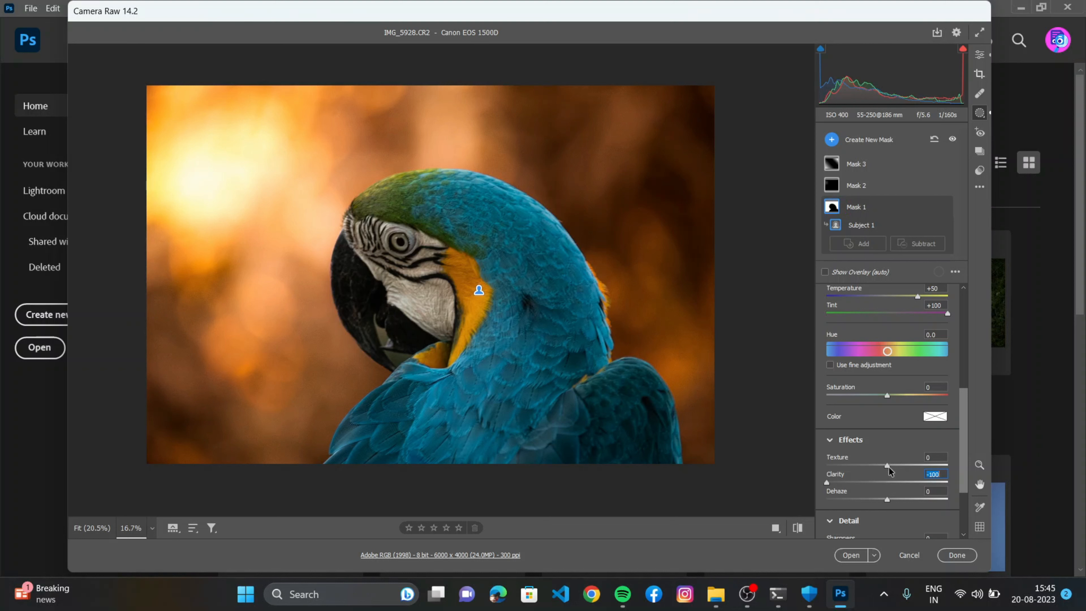
left_click(870, 466)
left_click_drag(839, 466, 837, 466)
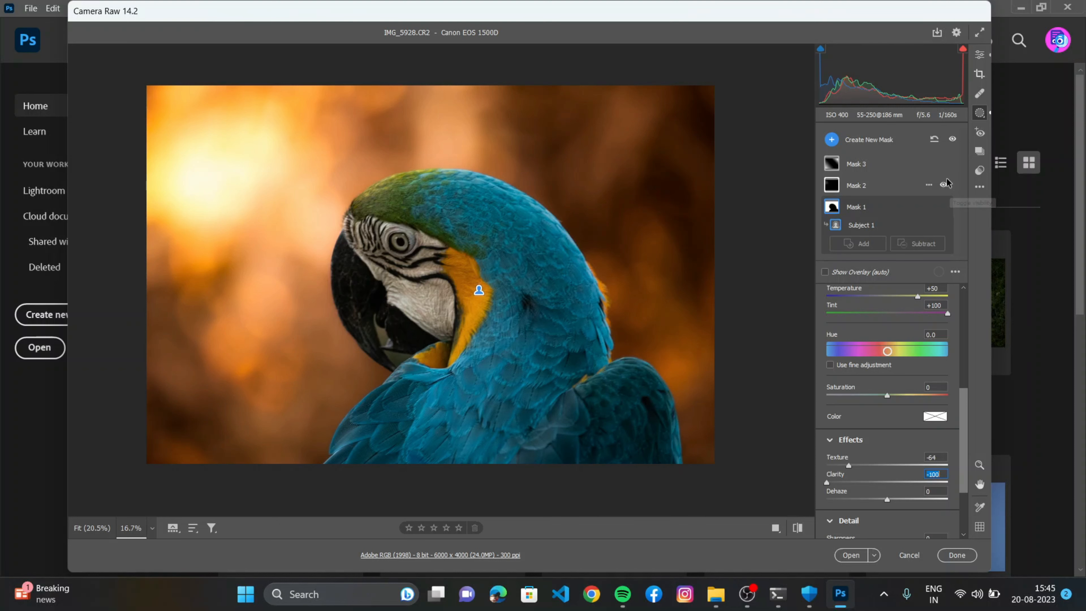
Leave masking and shift the hue of the Blues to +46 in the Color Mixer
left_click(980, 56)
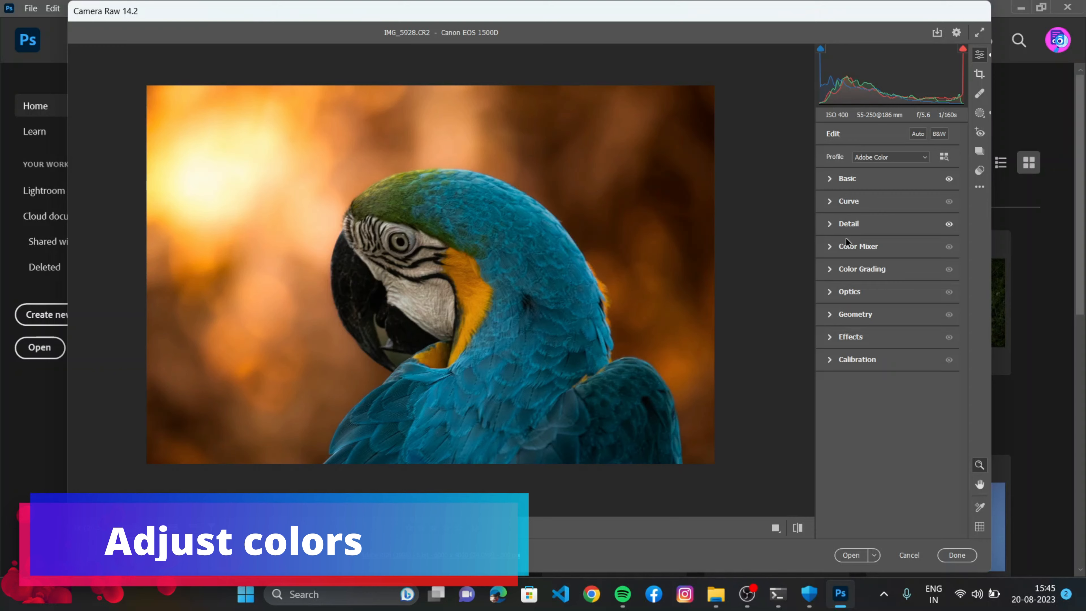
left_click(846, 246)
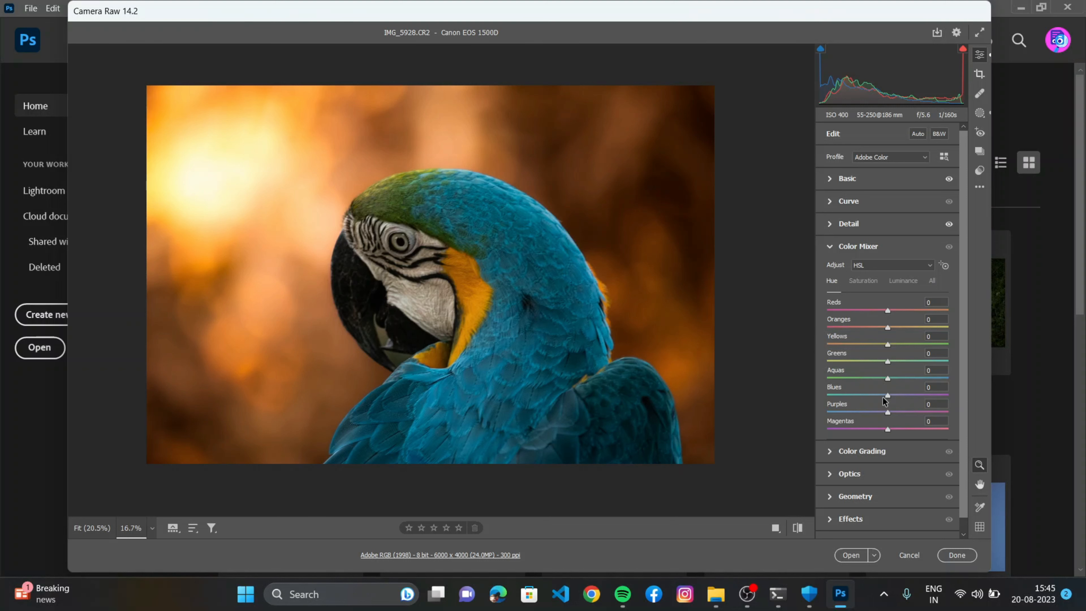
left_click_drag(880, 394, 915, 395)
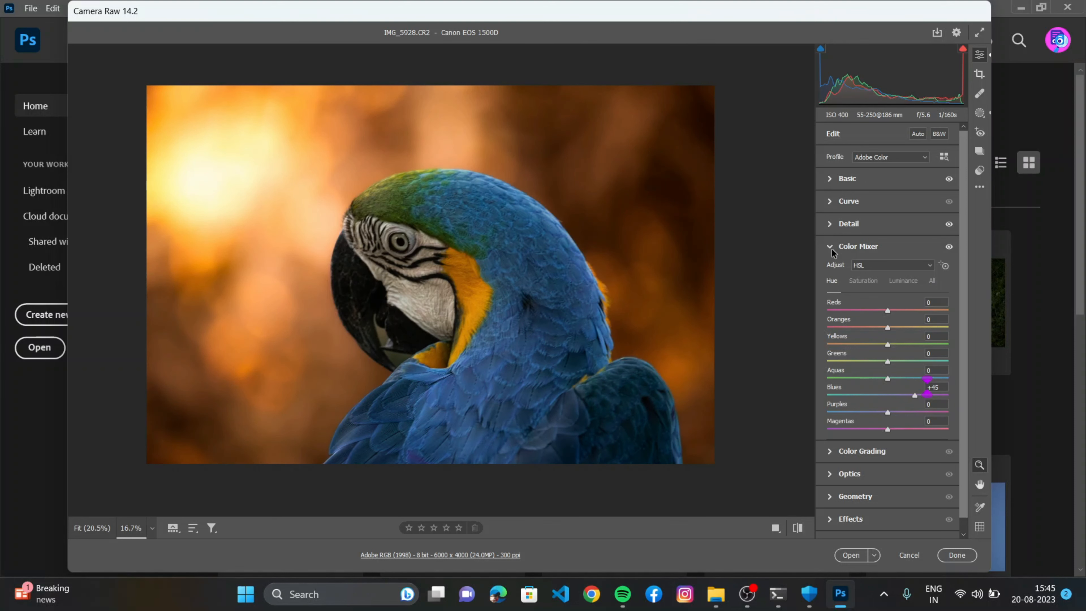
mouse_move(831, 252)
left_click_drag(909, 397, 968, 403)
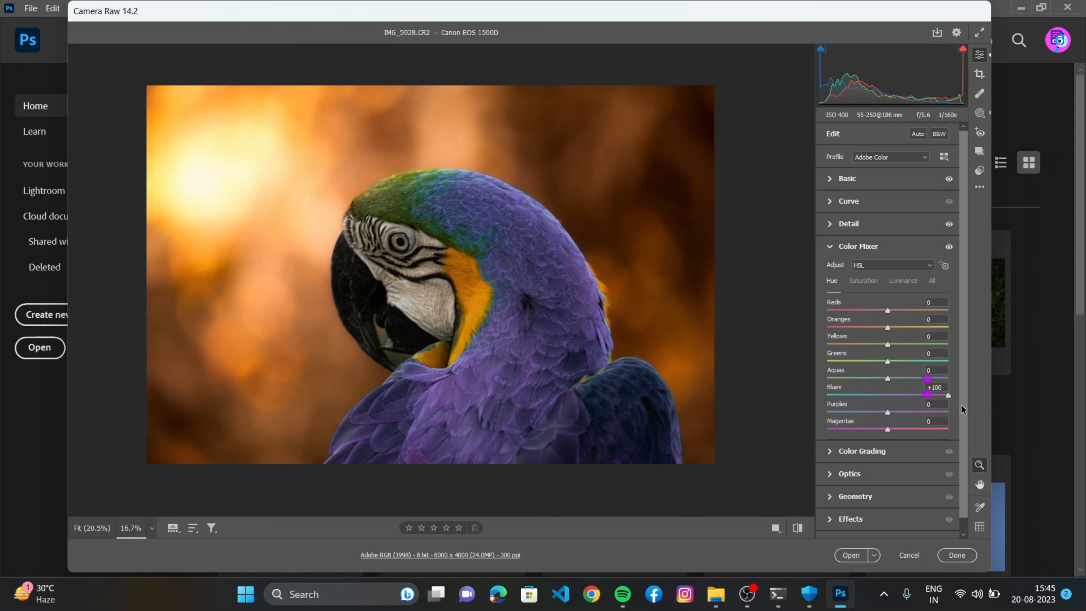
left_click_drag(949, 404, 922, 404)
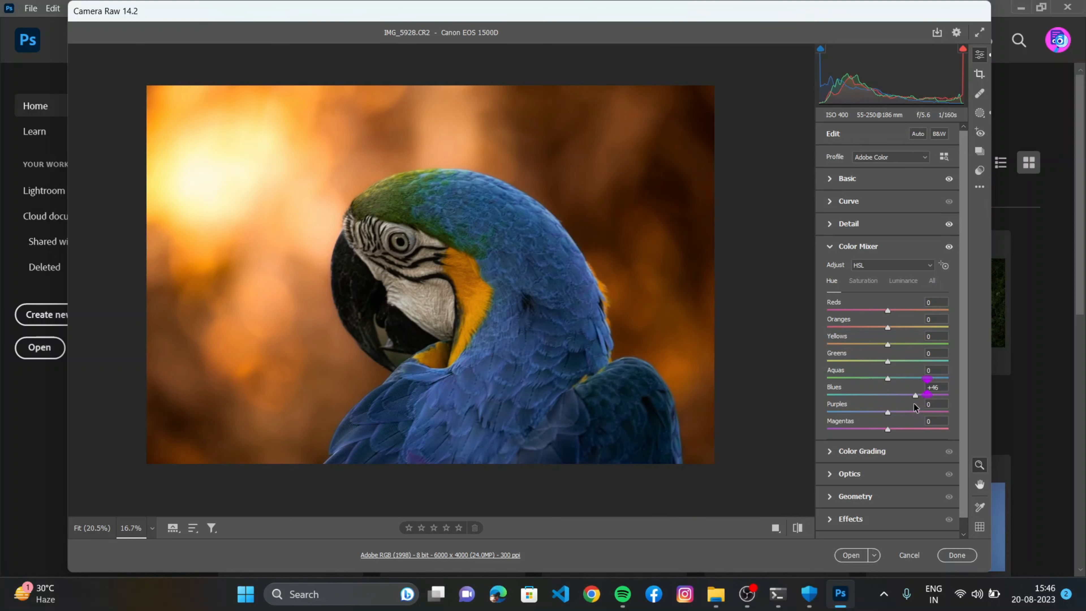
Set the Blues' Saturation to +48 and their Luminance to +34 in the Color Mixer
left_click(866, 283)
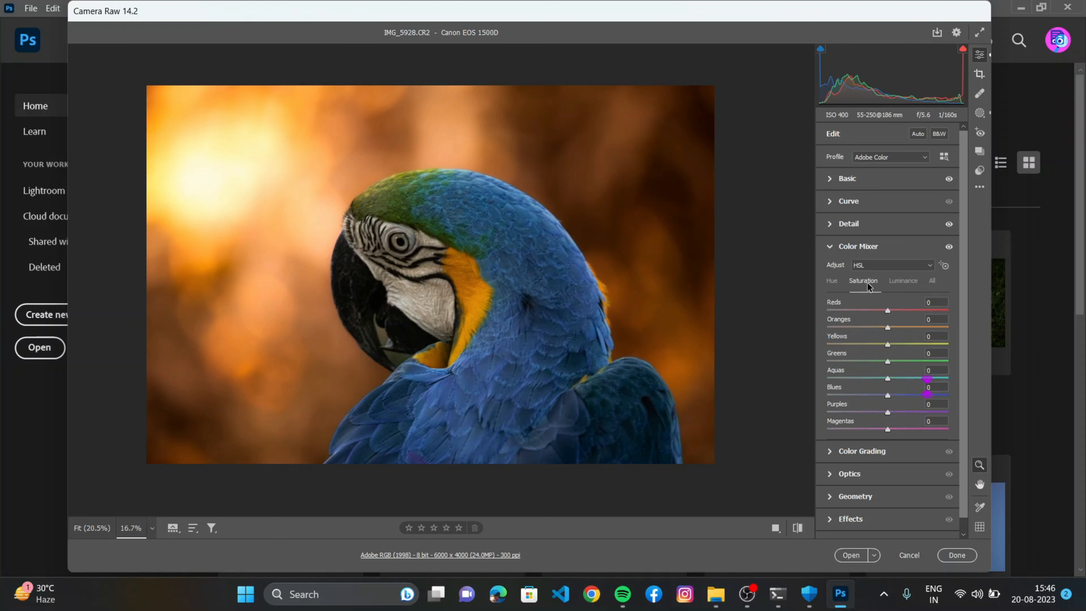
left_click_drag(911, 392, 915, 393)
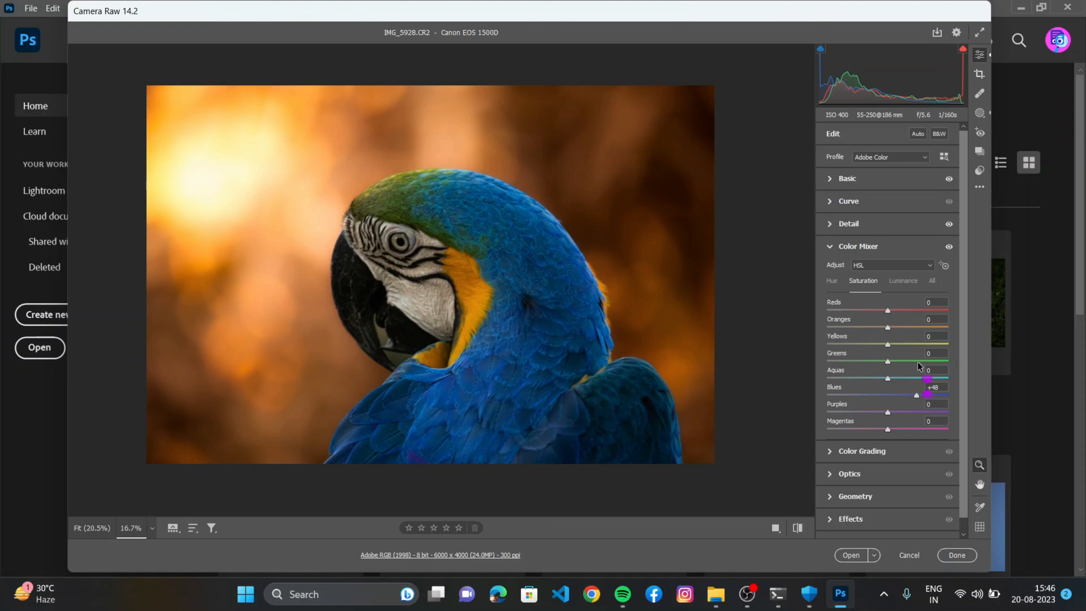
left_click(910, 287)
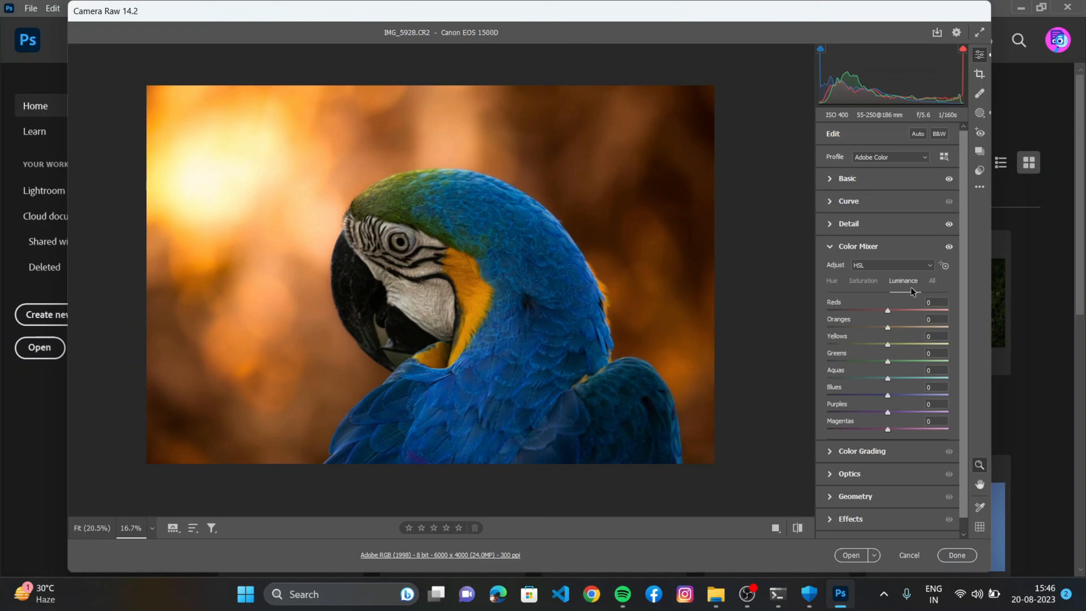
left_click(906, 395)
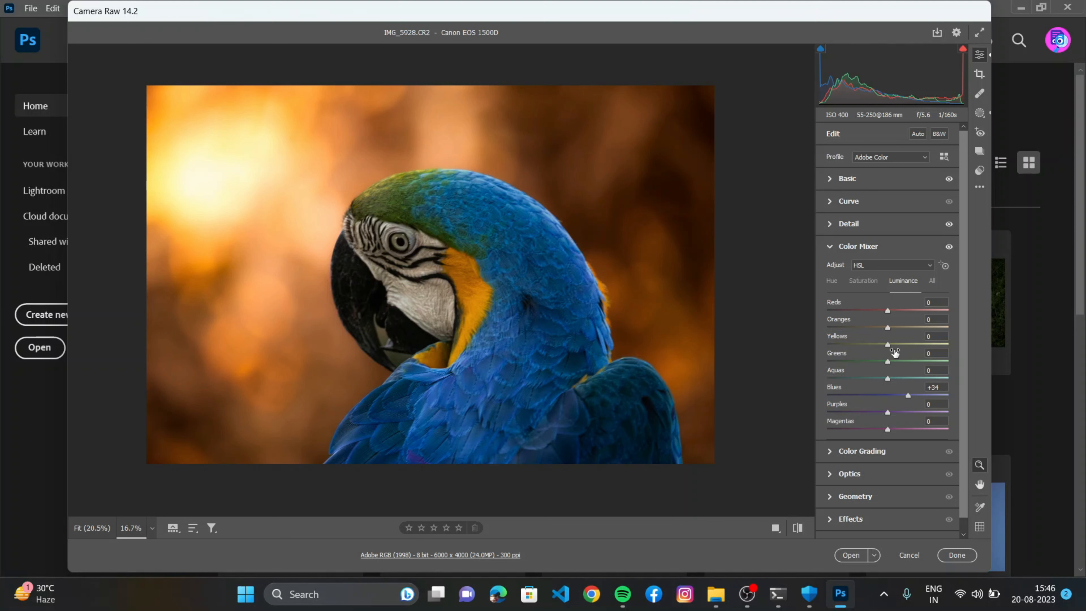
Raise the whole photo's Highlights to +60 in the Basic adjustments and check the parrot's detail up close
left_click(829, 184)
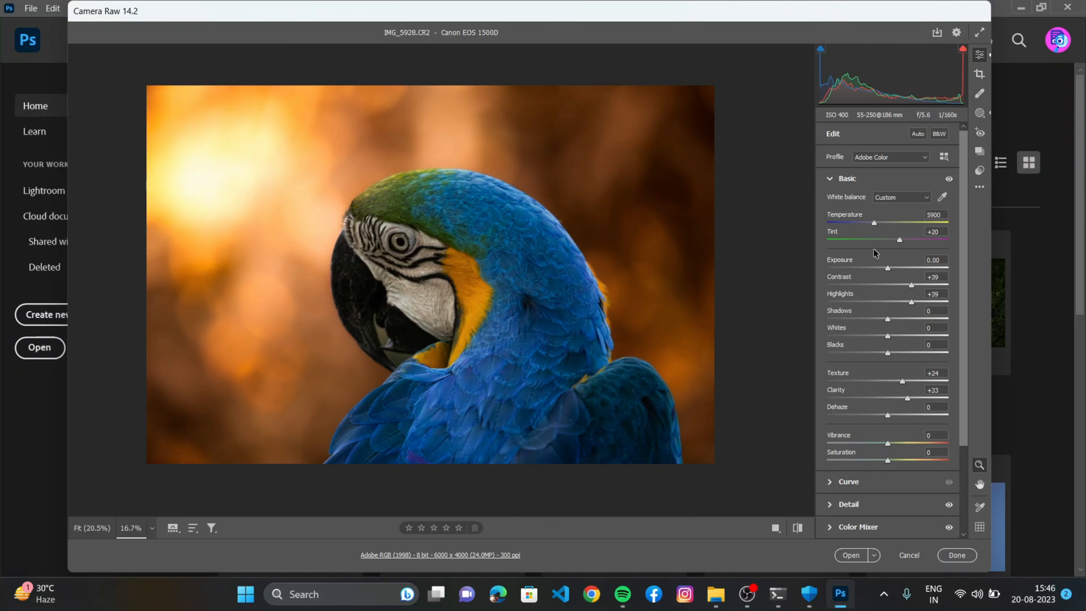
left_click(921, 302)
left_click_drag(922, 300, 923, 299)
left_click_drag(437, 303, 485, 366)
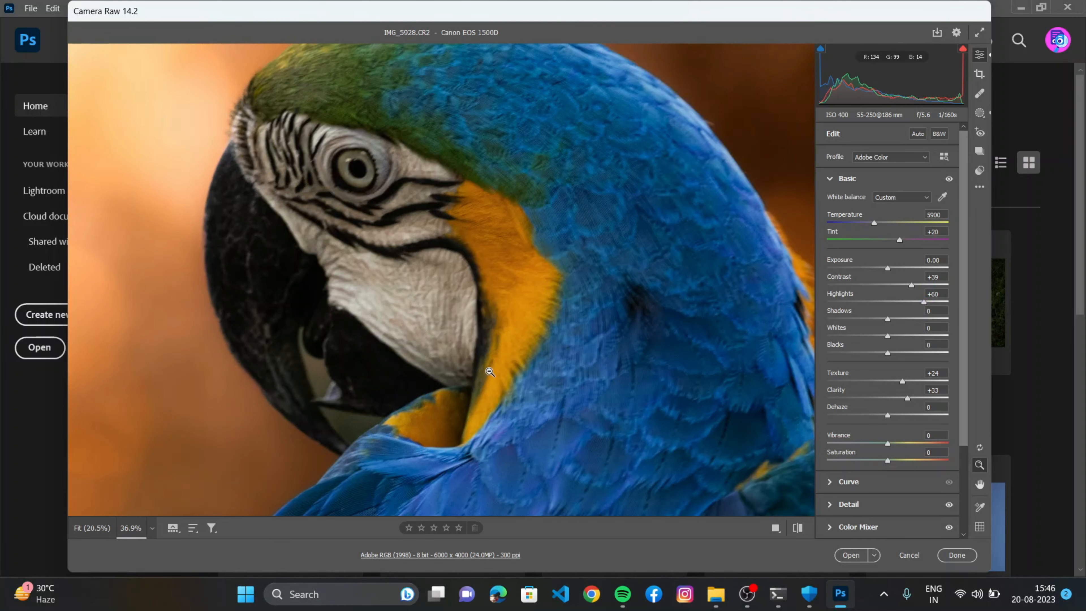
left_click_drag(598, 322, 531, 302)
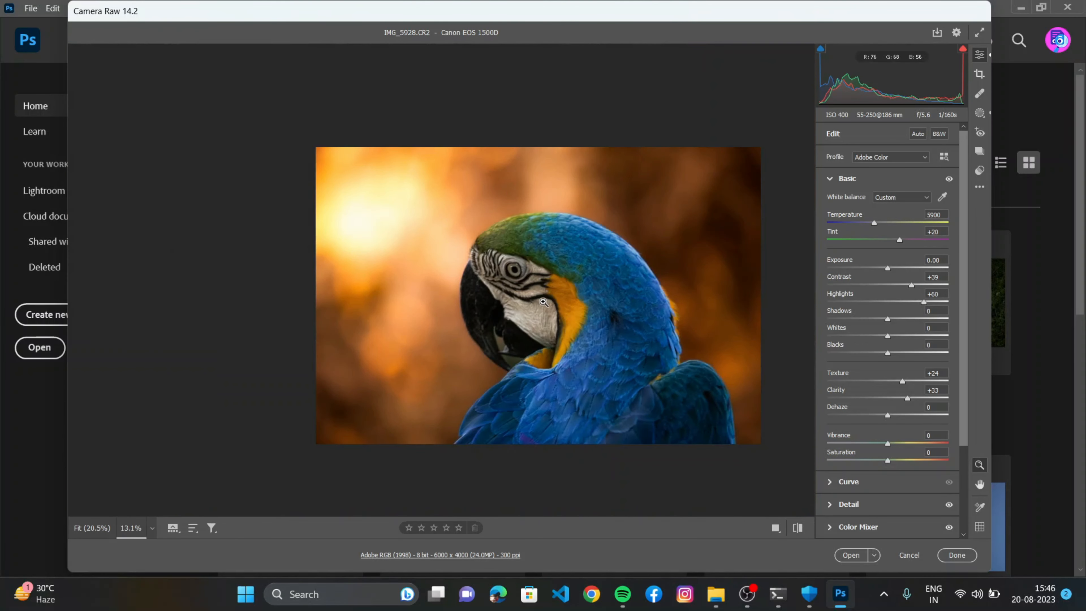